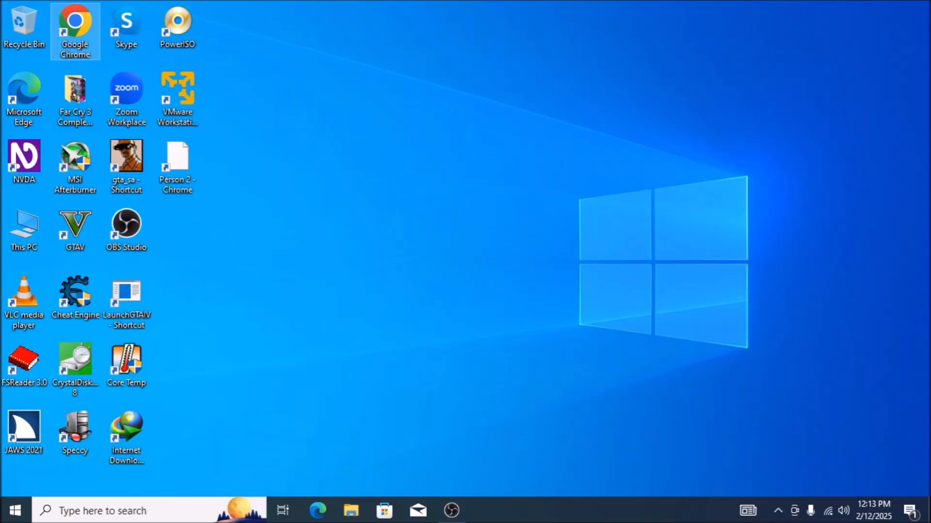
key(Return)
key(alt+space)
key(x)
text(https://schneegans.de/windows/unattend-generator/)
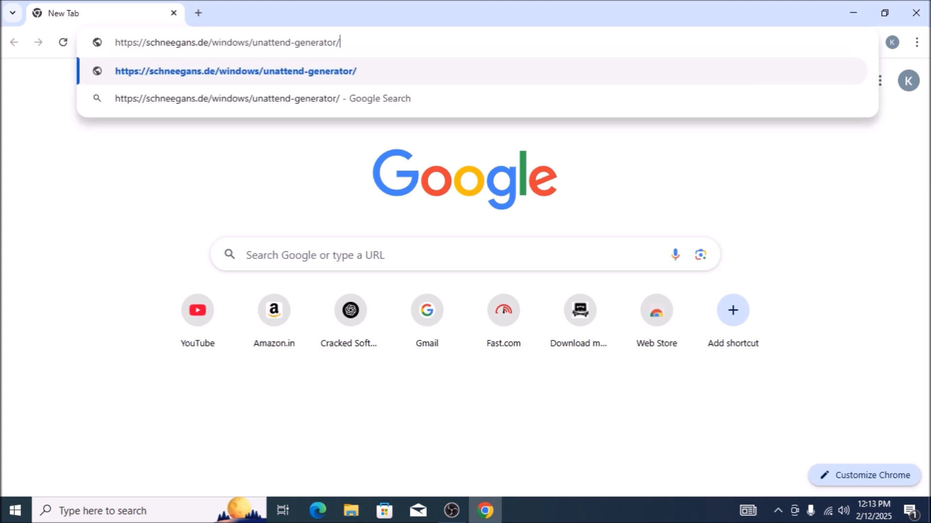
key(Return)
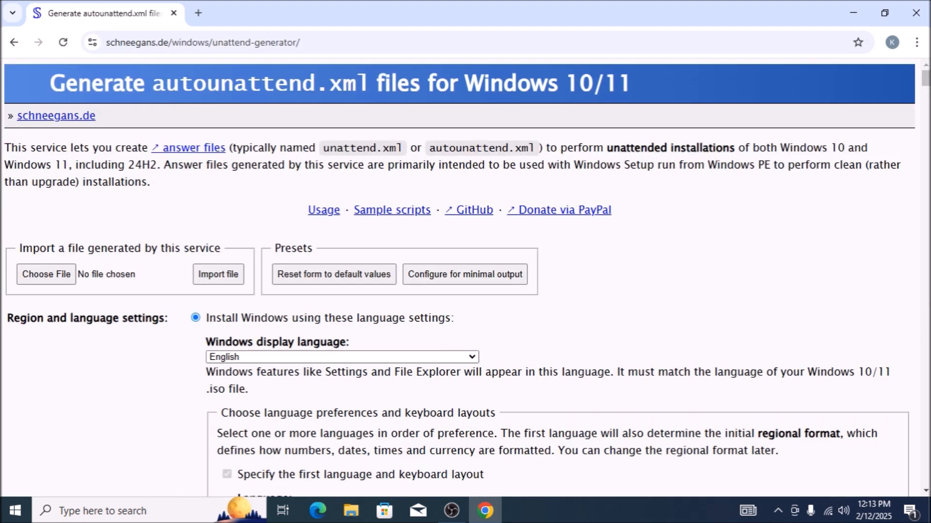
Examine the generator page's introductory links, file import section and preset options.
key(alt+space)
key(Escape)
key(Tab)
key(Tab)
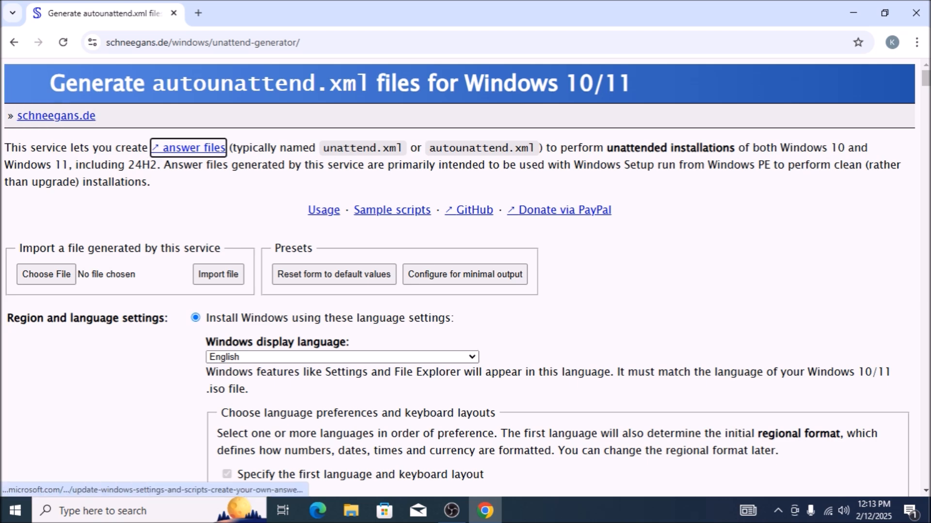
key(Tab)
key(Tab)
key(Tab)
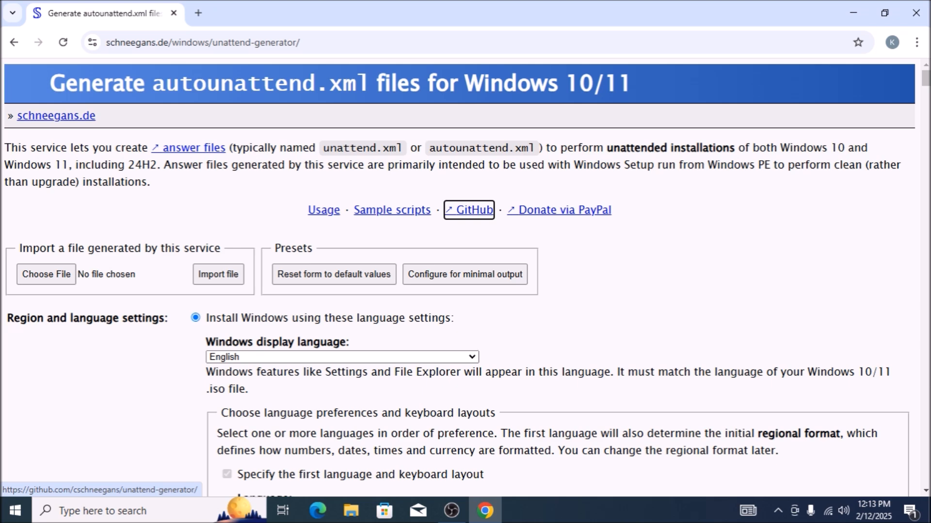
key(Tab)
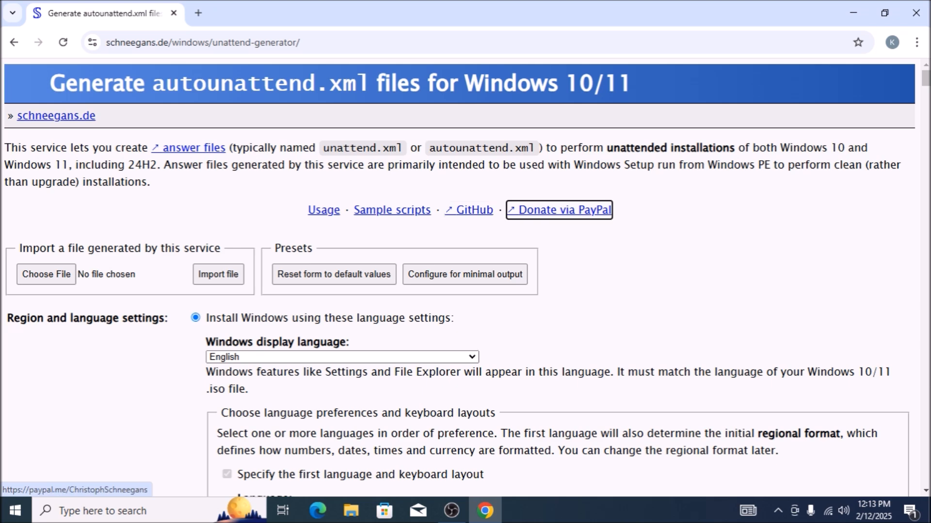
key(Tab)
key(Tab)
key(Tab)
key(Tab)
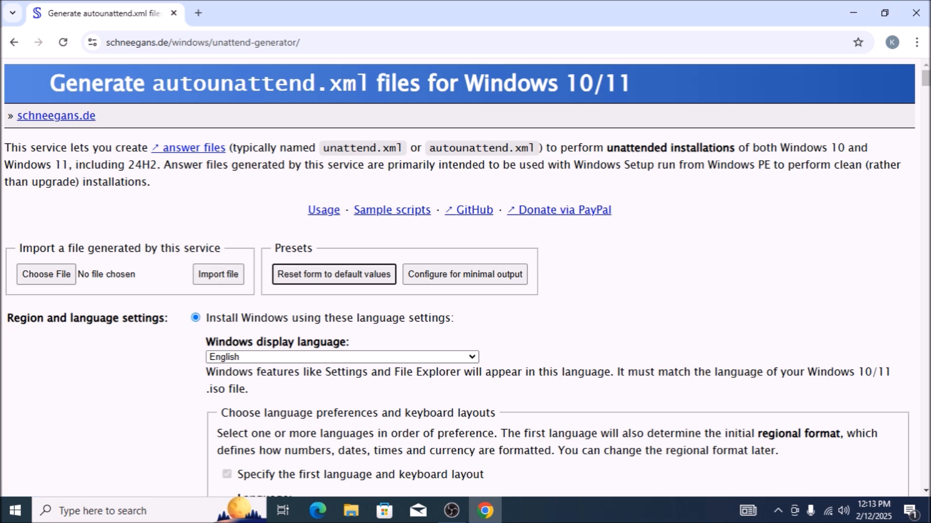
Try selecting language settings interactively during Windows Setup, and return to installing Windows using the specified language settings.
key(Tab)
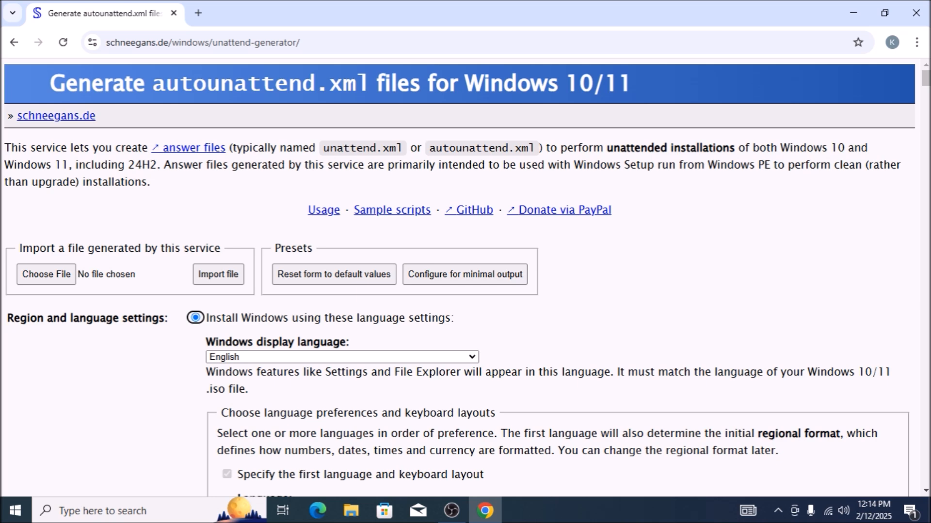
key(Down)
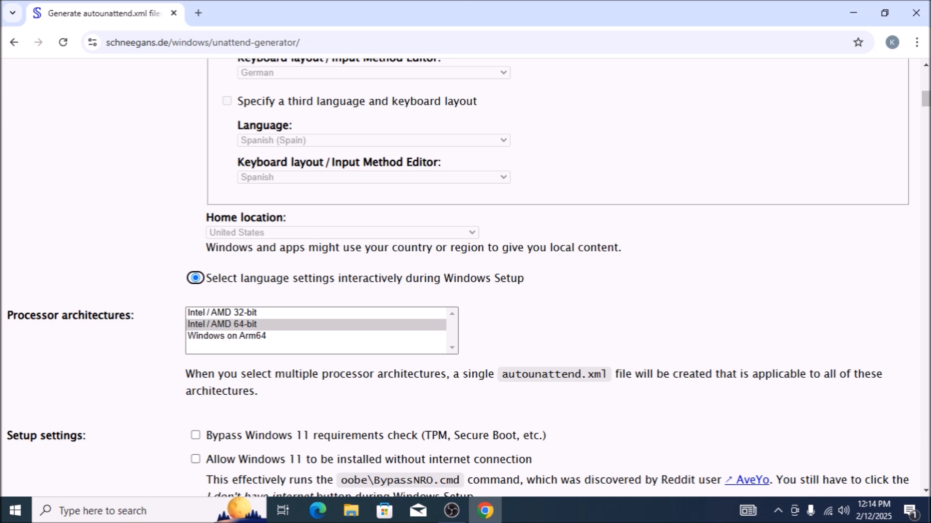
key(Up)
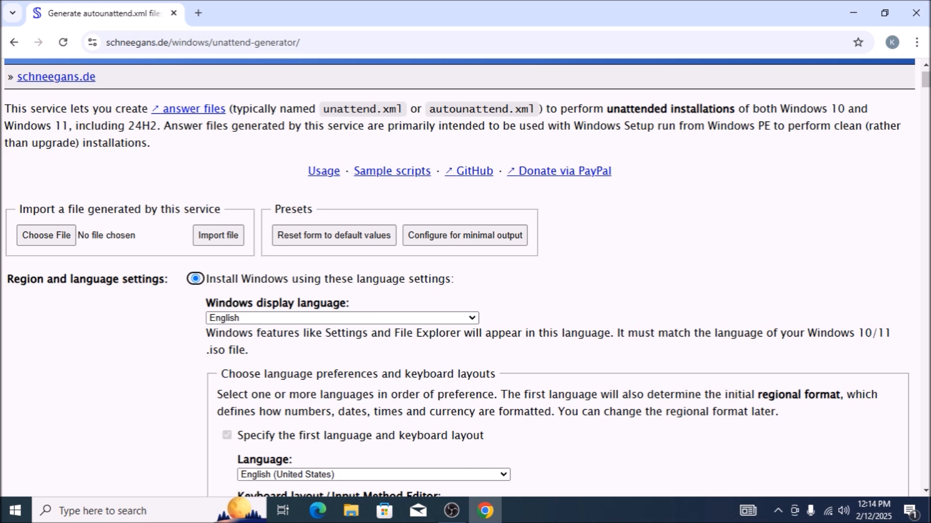
Review the Windows display language, first language, keyboard layout, home location and processor architecture settings.
key(Tab)
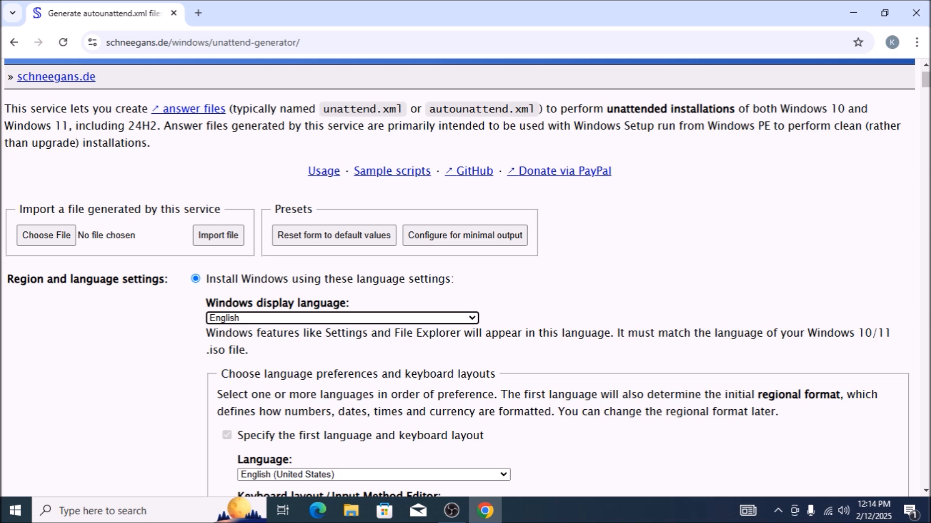
key(Tab)
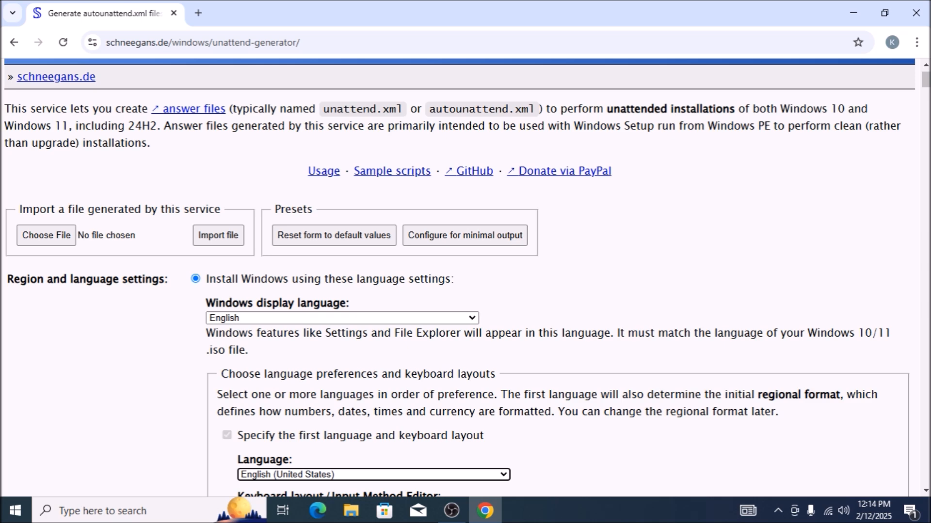
key(Down)
key(Up)
key(Tab)
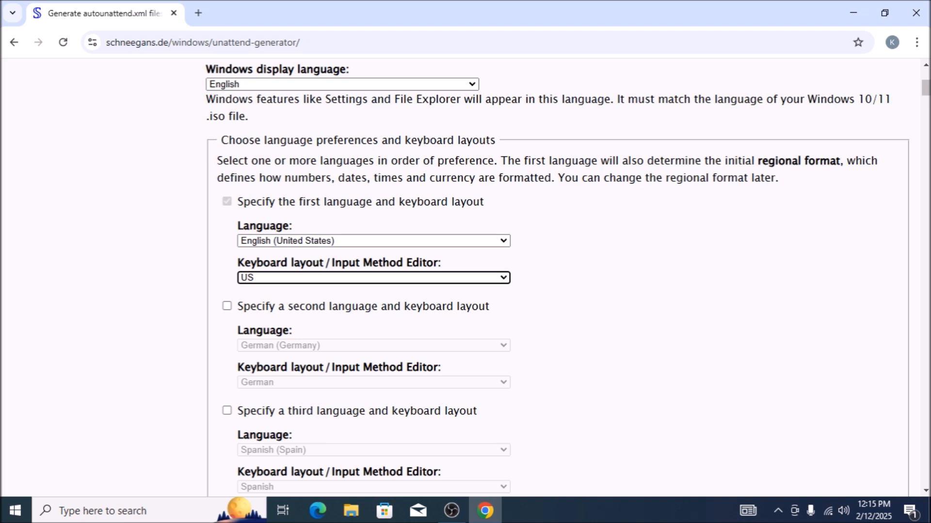
key(Tab)
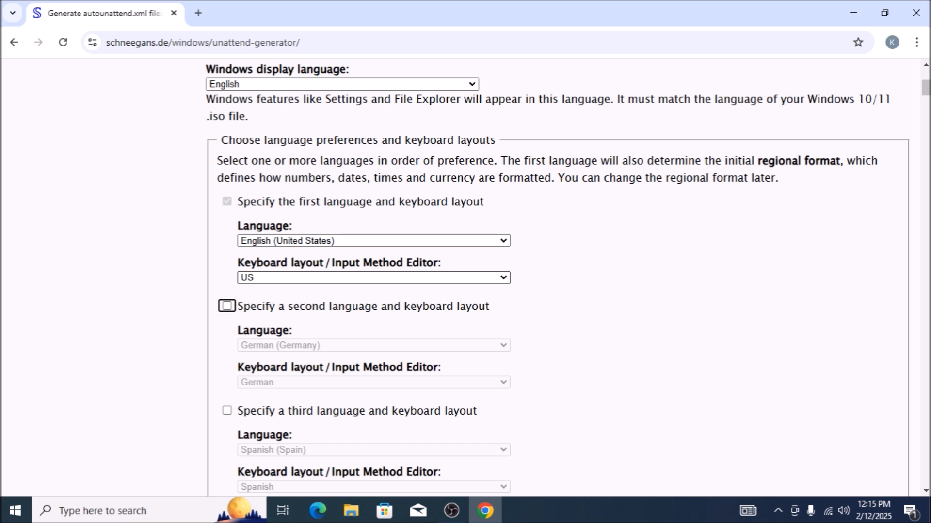
key(Tab)
key(Tab)
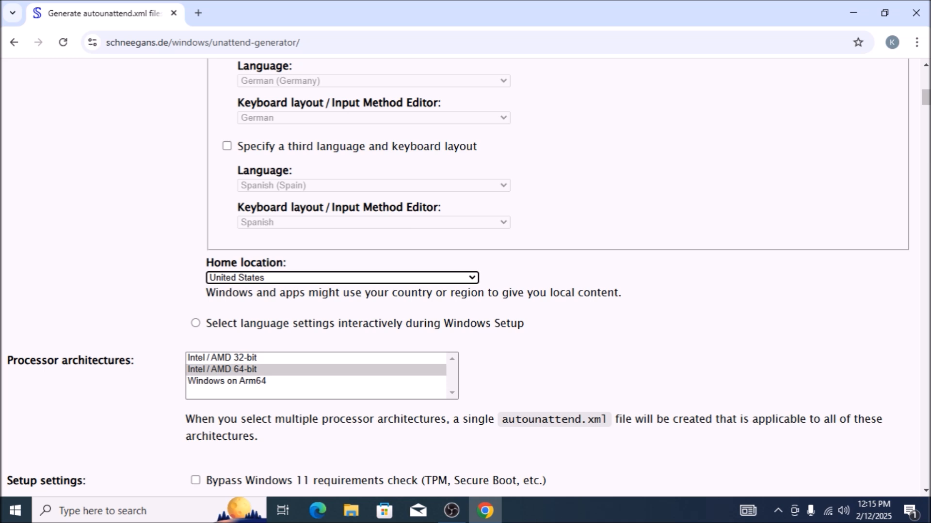
key(Tab)
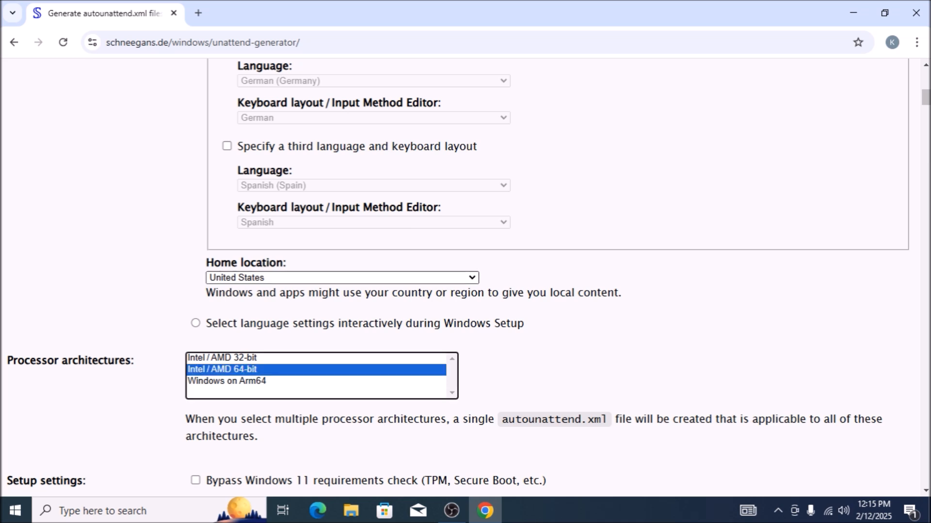
Enable bypassing the Windows 11 requirements check and allow Windows 11 to be installed without an internet connection.
key(Tab)
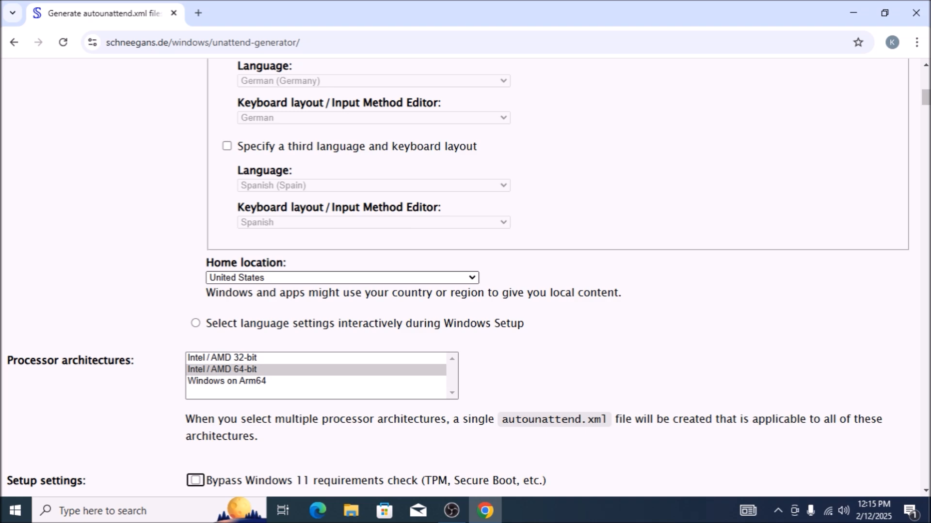
key(space)
key(Tab)
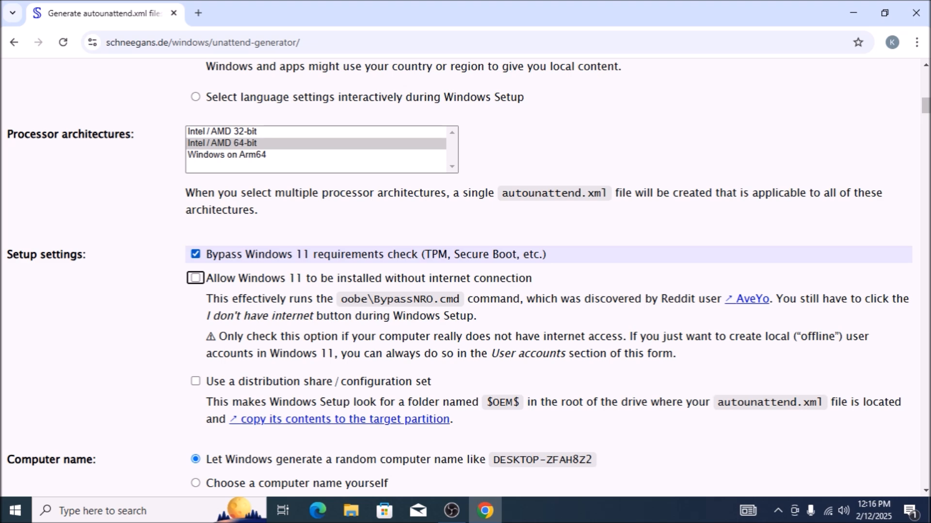
key(space)
Pass over the computer name and Compact OS settings and choose to set the time zone explicitly.
key(Tab)
key(Tab)
key(Tab)
key(Tab)
key(Tab)
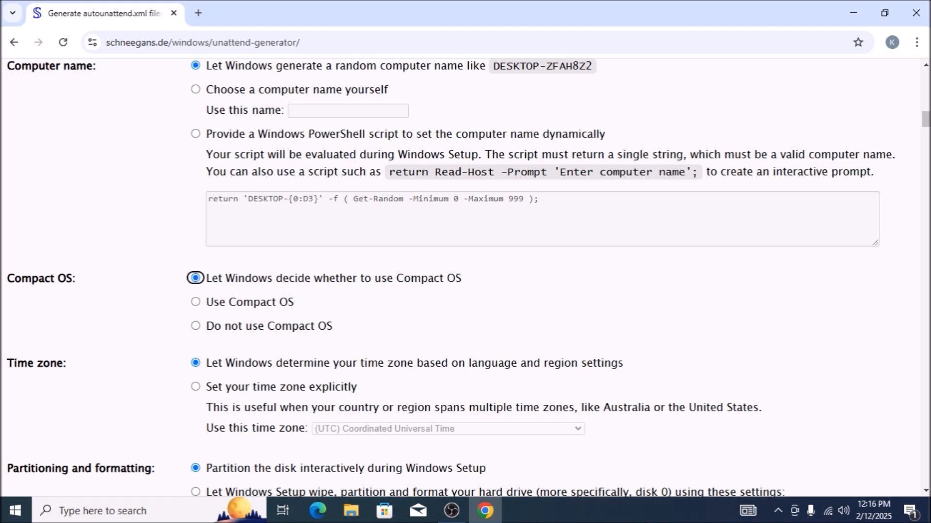
key(Tab)
key(shift+Tab)
key(Tab)
key(Down)
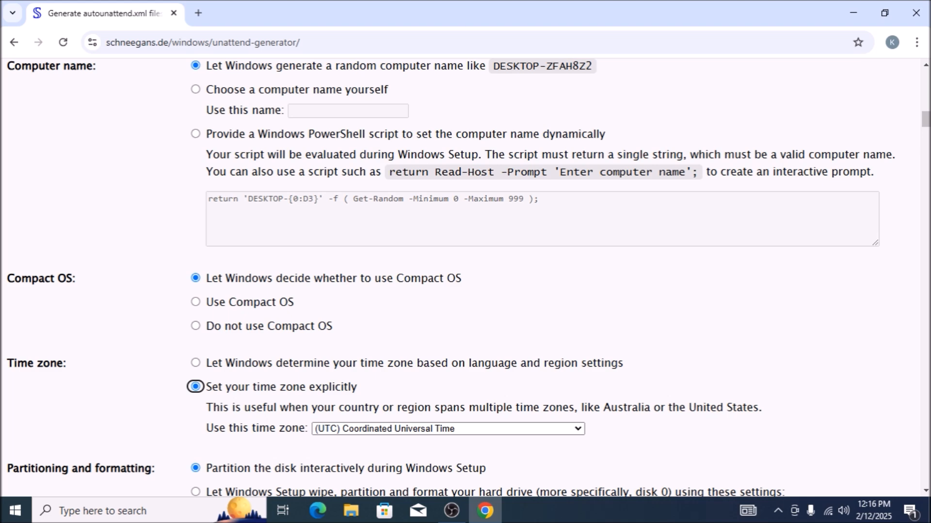
Set the time zone to (UTC+05:30) Chennai, Kolkata, Mumbai, New Delhi.
key(Tab)
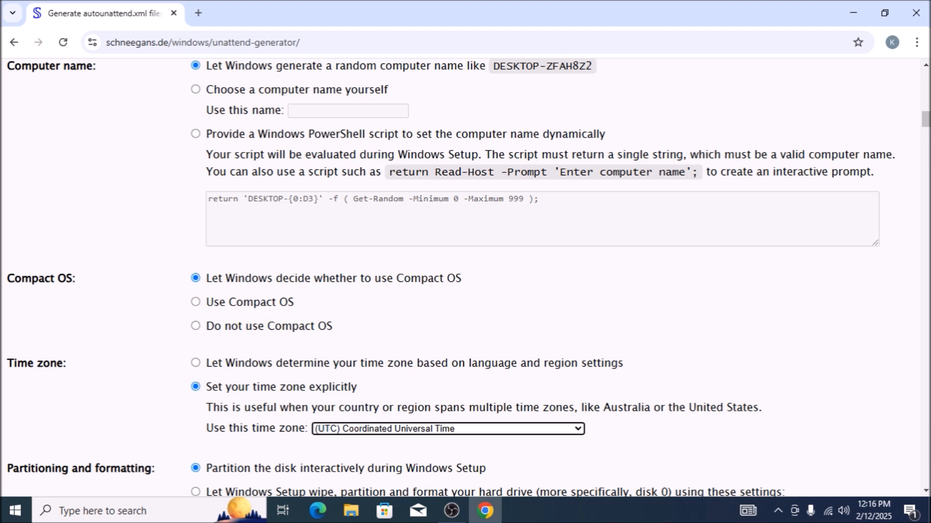
key(Down)
key(Down)
key(Down)
key(Down)
key(Down)
key(Down)
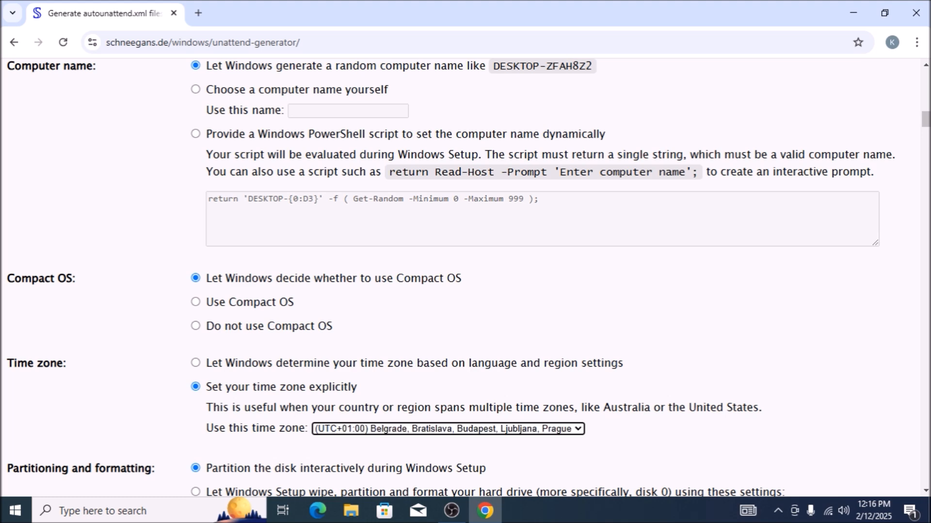
key(Down)
key(Down)
key(Down)
key(Down)
key(Down)
key(Down)
key(Down)
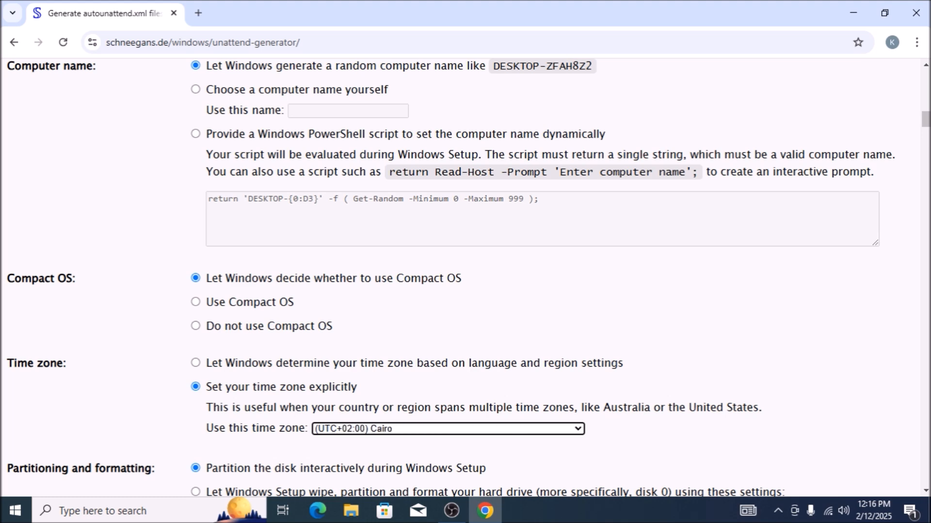
key(Down)
key(Down)
key(Down)
key(Down)
key(Down)
key(Down)
key(Down)
key(Down)
key(Down)
key(Down)
key(Down)
key(Down)
key(Down)
key(Down)
key(Down)
key(Down)
key(Down)
key(Down)
key(Down)
key(Down)
key(Down)
key(Down)
key(Down)
key(Down)
key(Down)
key(Down)
key(Down)
key(Down)
key(Down)
key(Down)
key(Down)
key(Down)
key(Down)
key(Down)
key(Down)
key(Down)
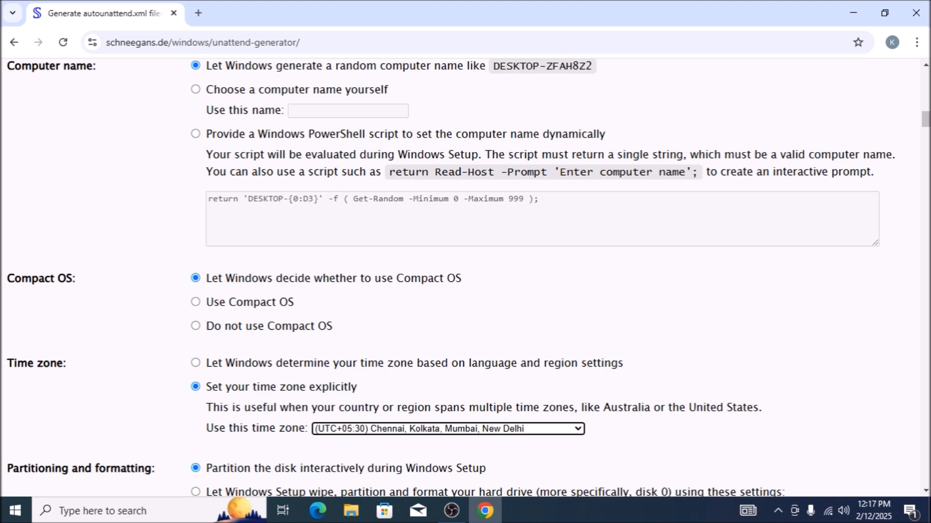
key(Down)
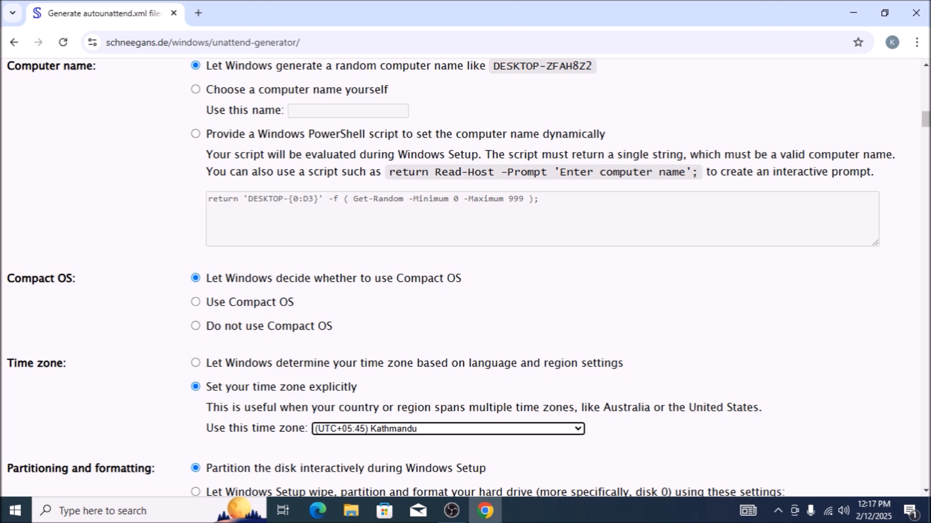
key(Up)
key(Up)
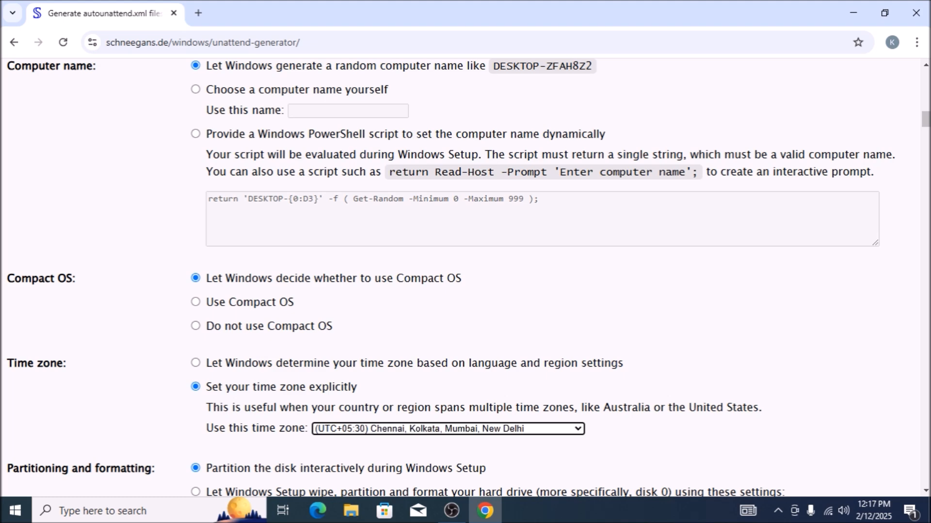
Set the time zone to (UTC+04:00) Port Louis.
key(alt+Down)
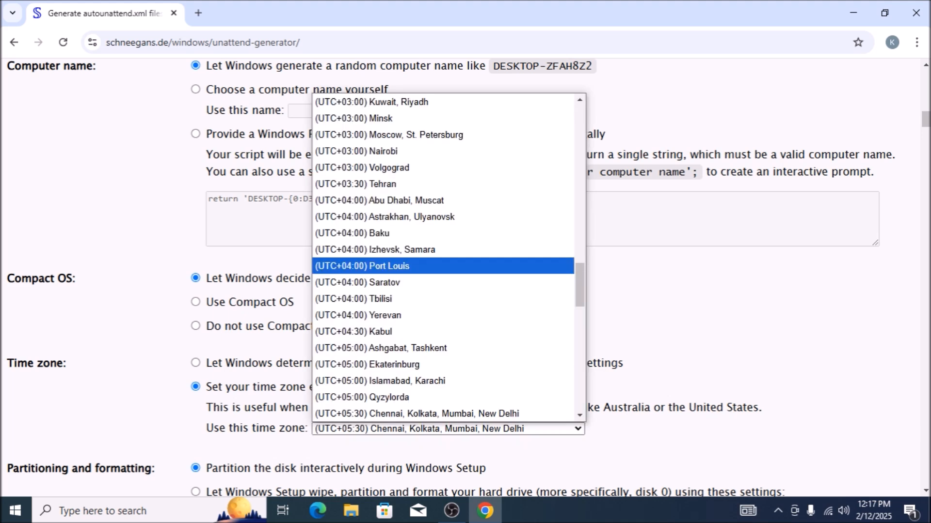
key(Return)
key(Tab)
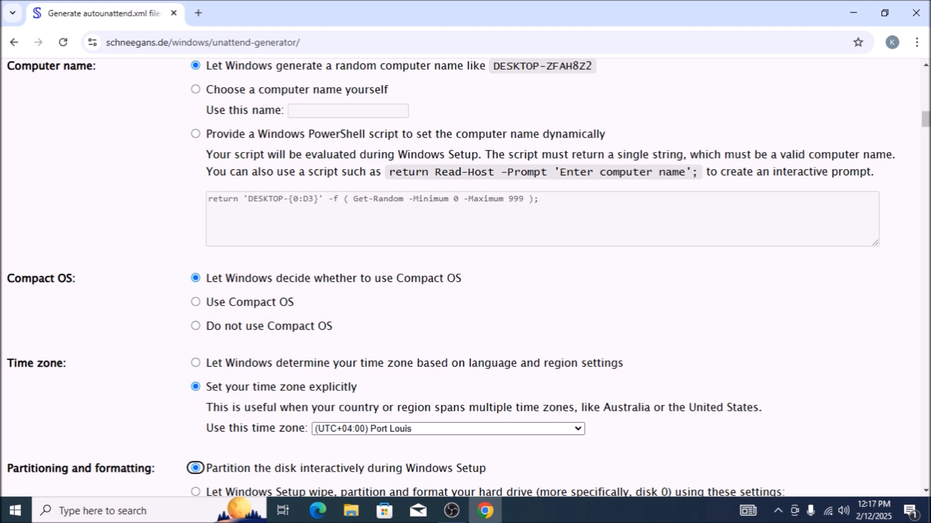
Try the custom diskpart script option for partitioning, and return to partitioning the disk interactively during Windows Setup.
key(Down)
key(Down)
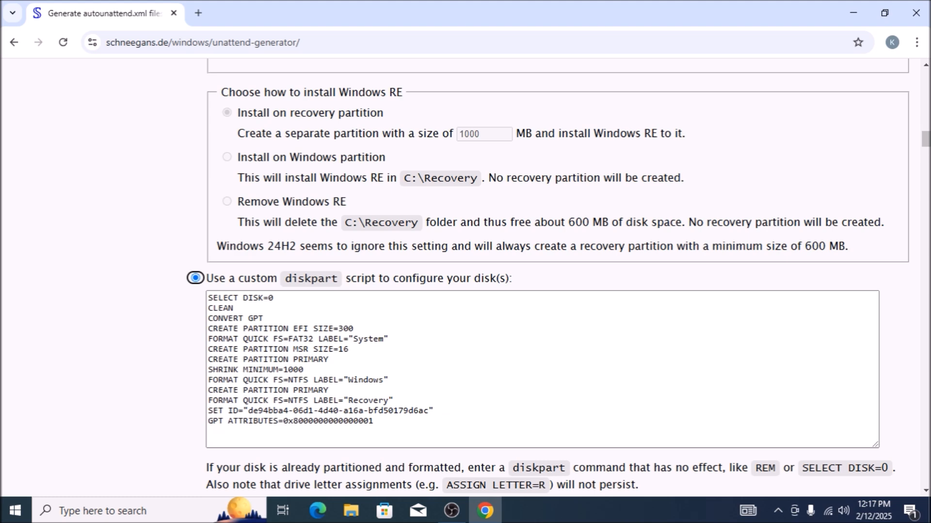
key(Down)
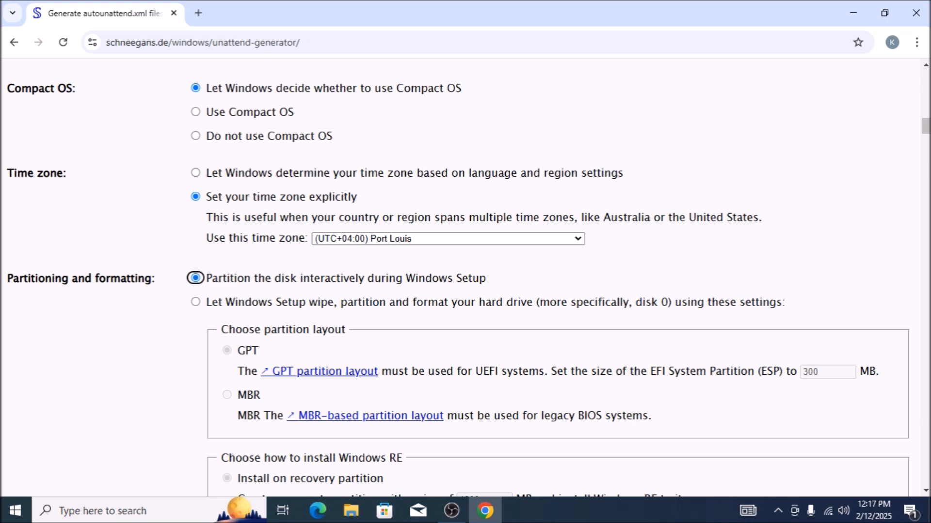
key(Up)
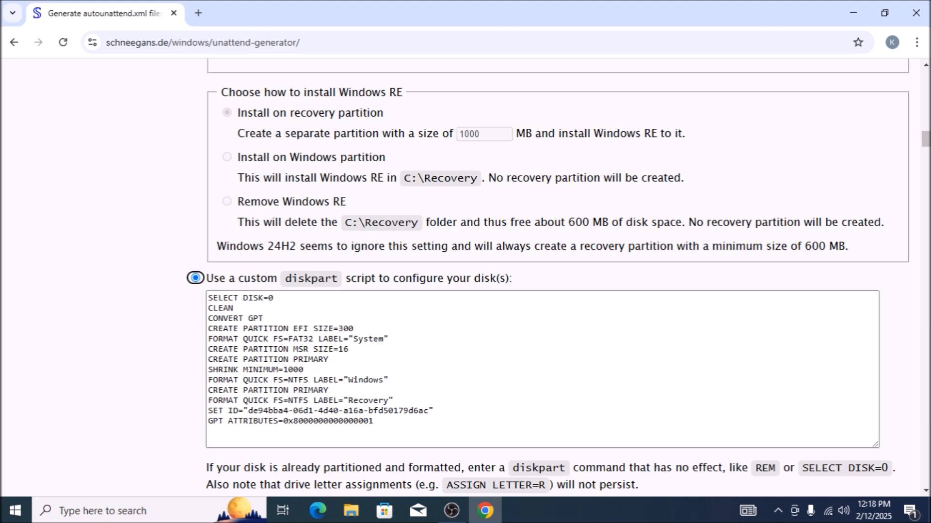
key(Down)
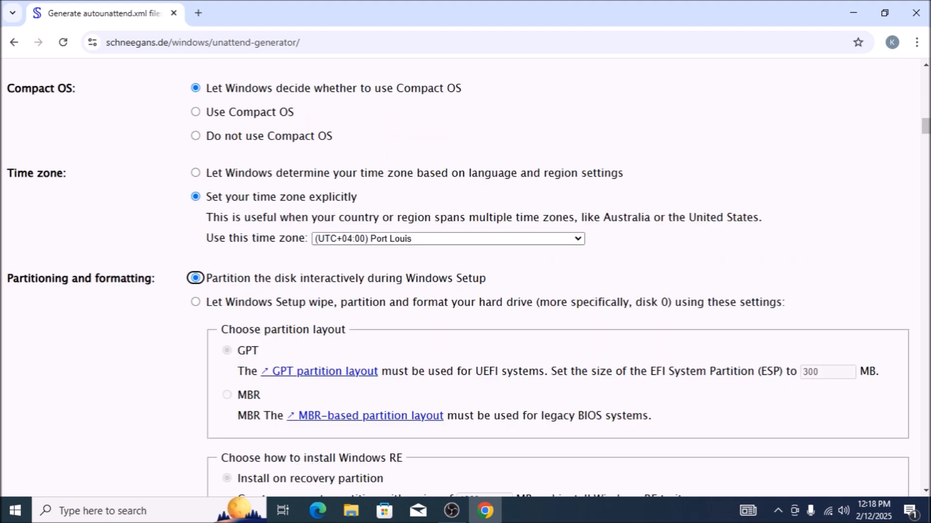
Pass over the partition layout settings and choose to enter another product key for the Windows edition.
key(Tab)
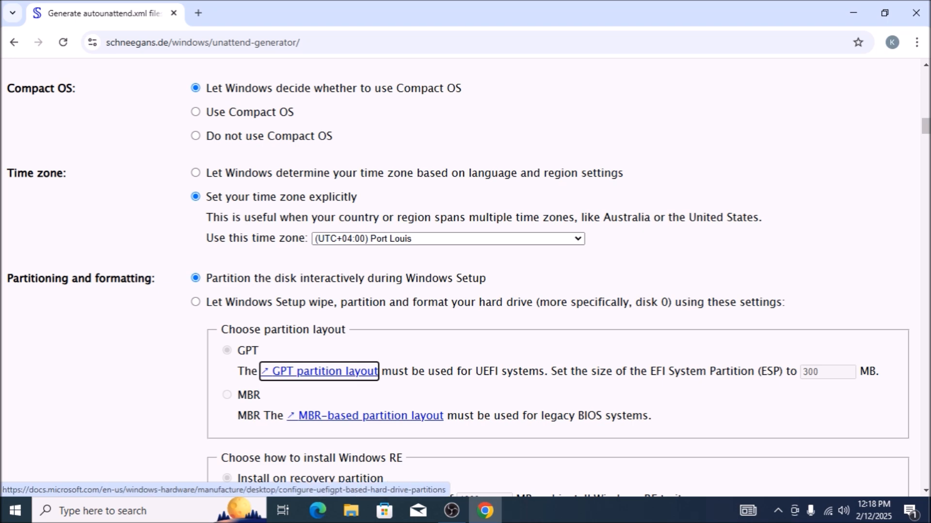
key(Tab)
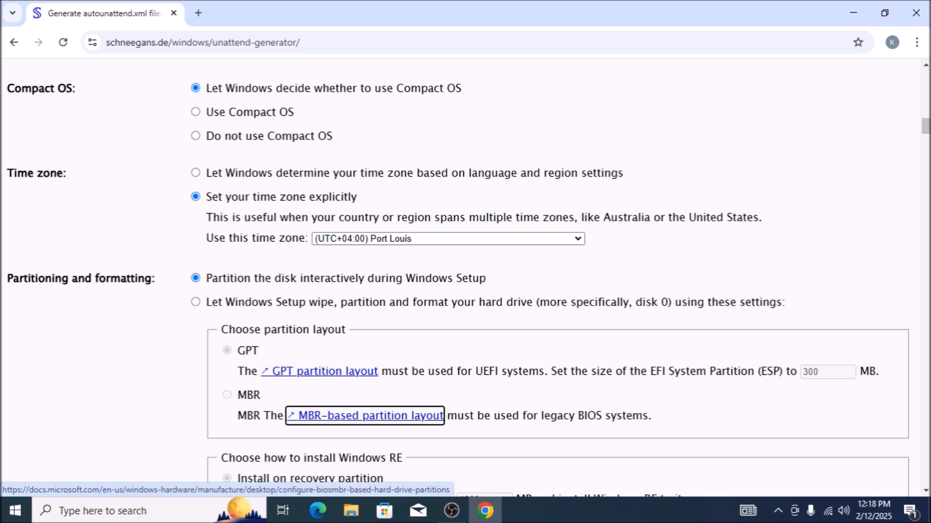
key(Tab)
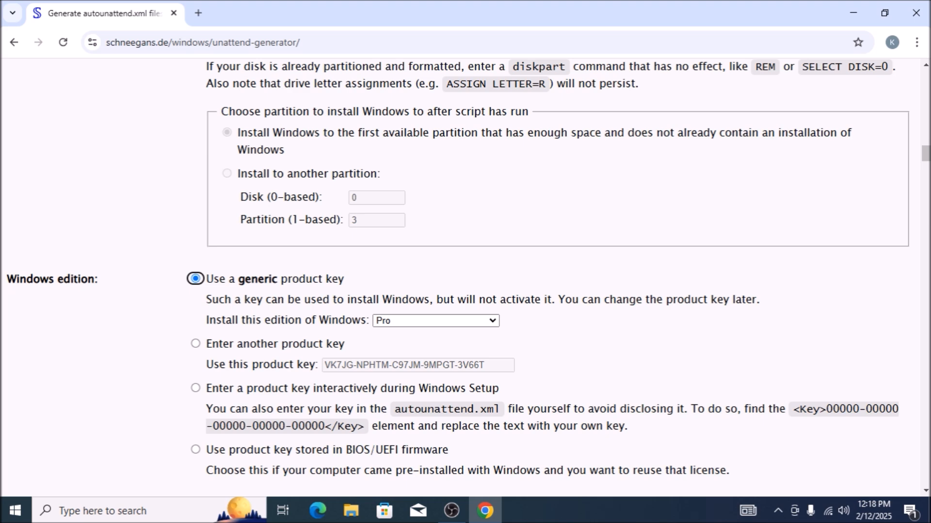
key(Down)
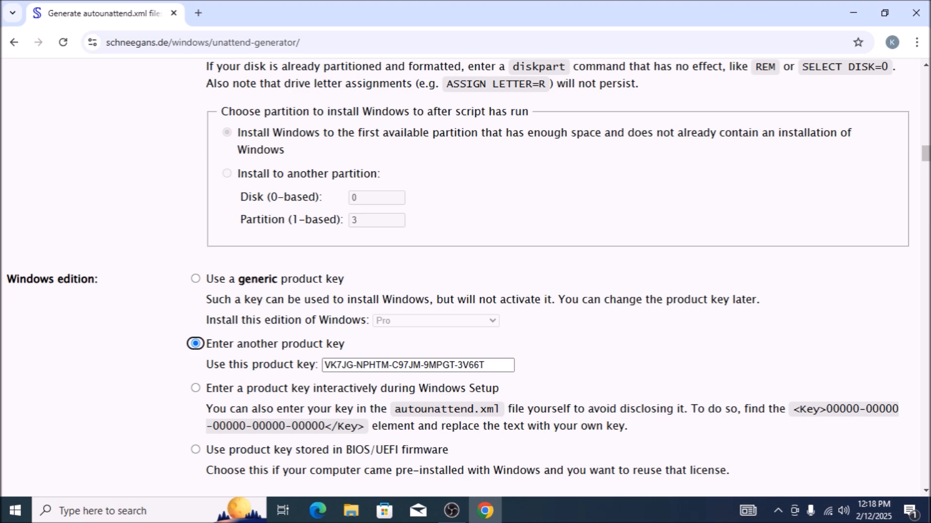
key(Tab)
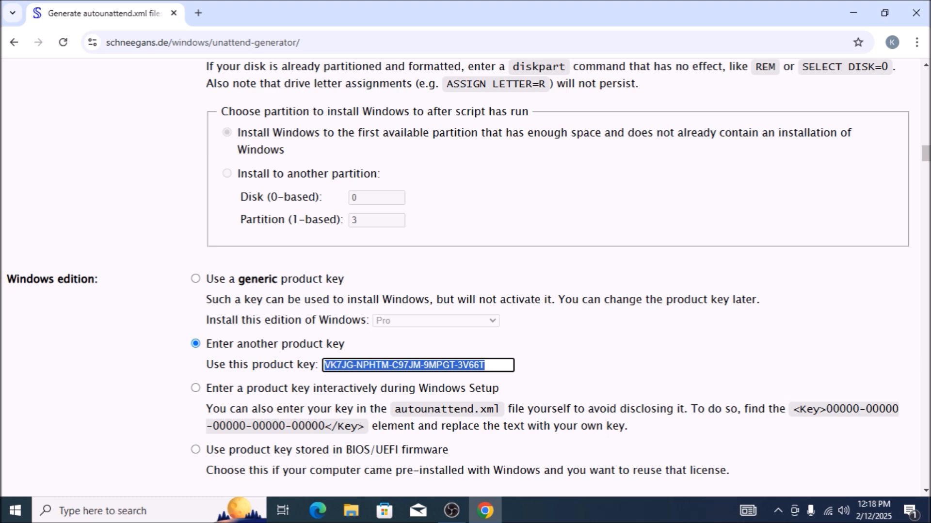
key(shift+Tab)
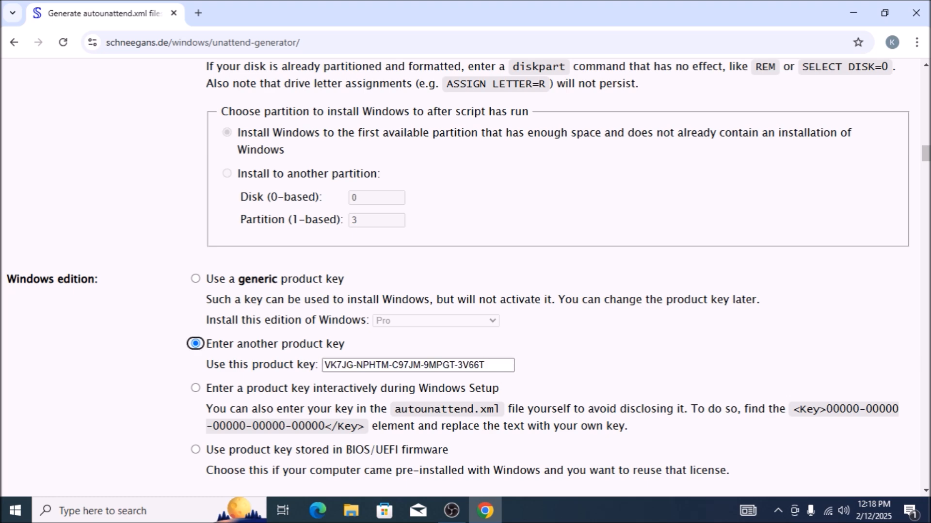
Try the generic product key option for the Windows edition, and return to entering another product key.
key(Tab)
key(Tab)
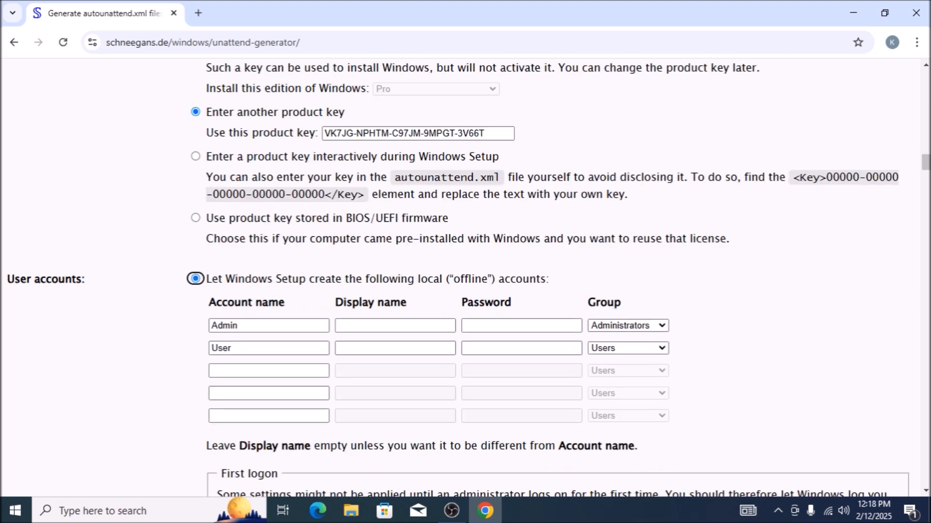
key(shift+Tab)
key(shift+Tab)
key(shift+Tab)
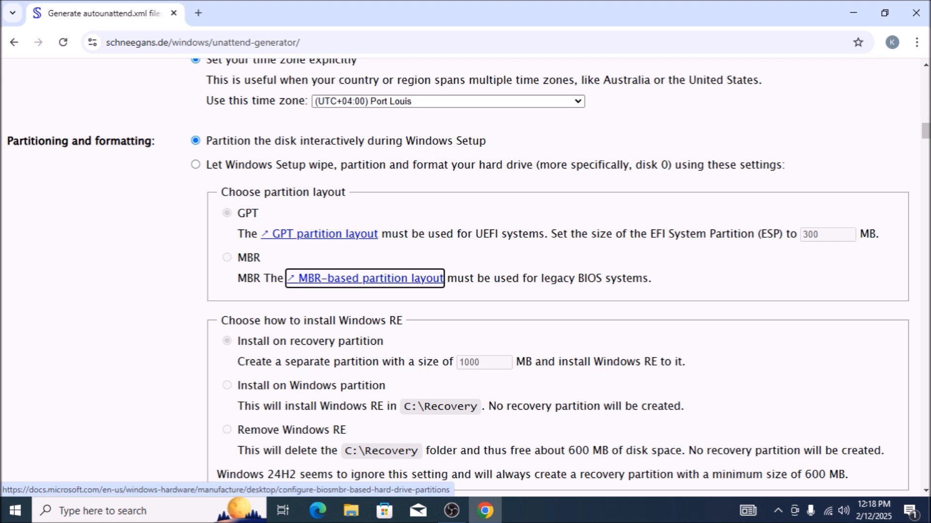
key(Tab)
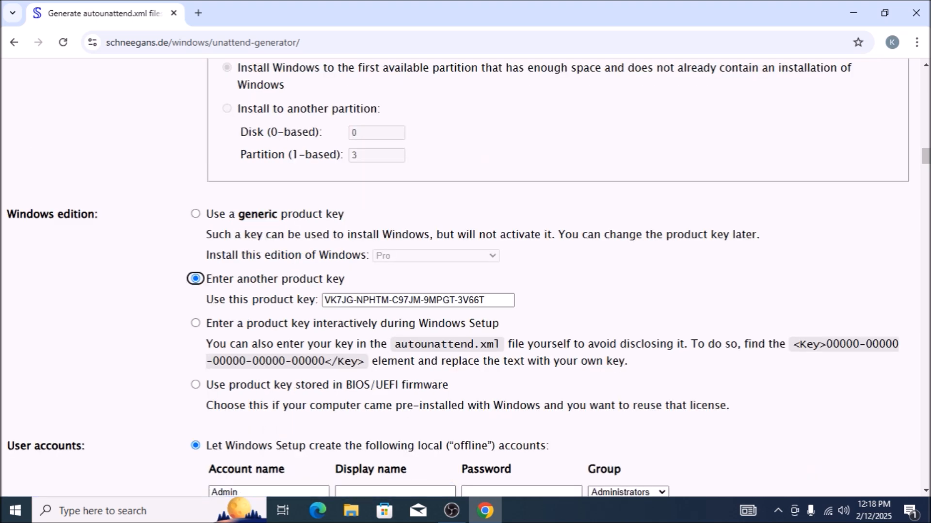
key(Up)
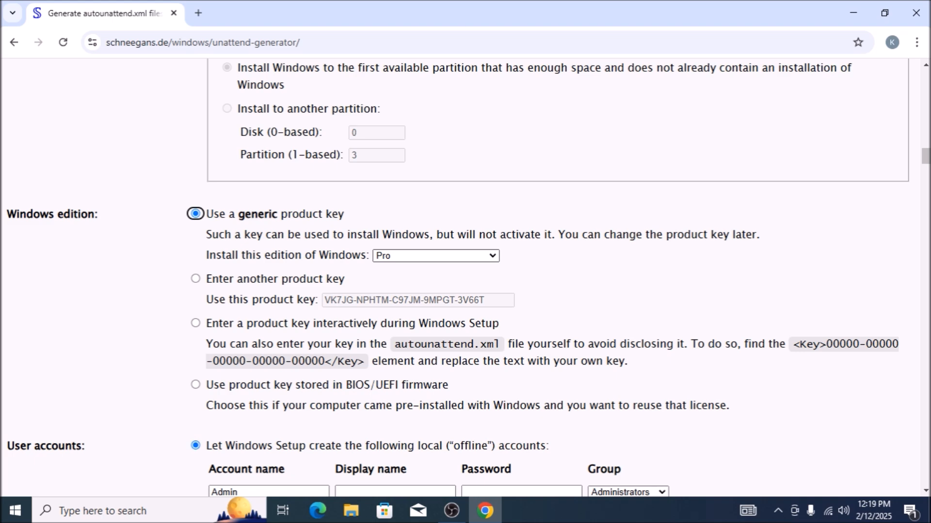
key(Down)
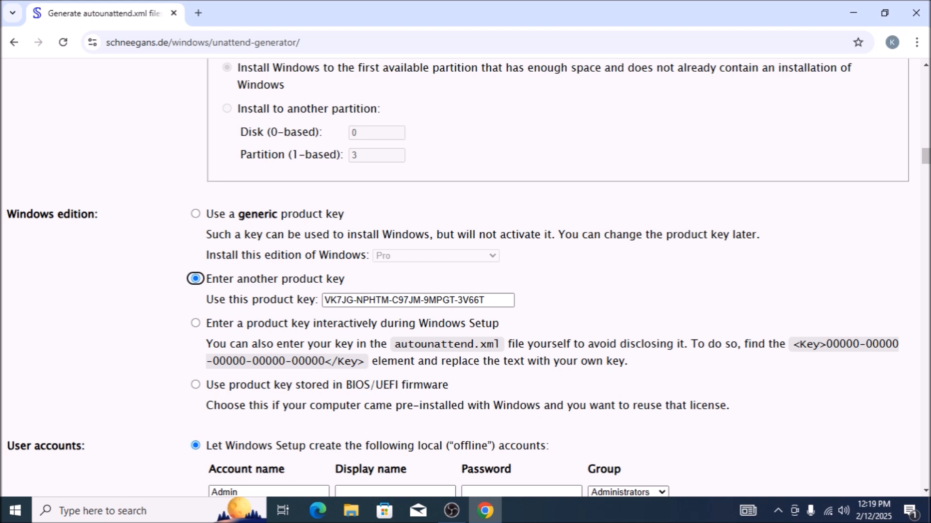
key(Tab)
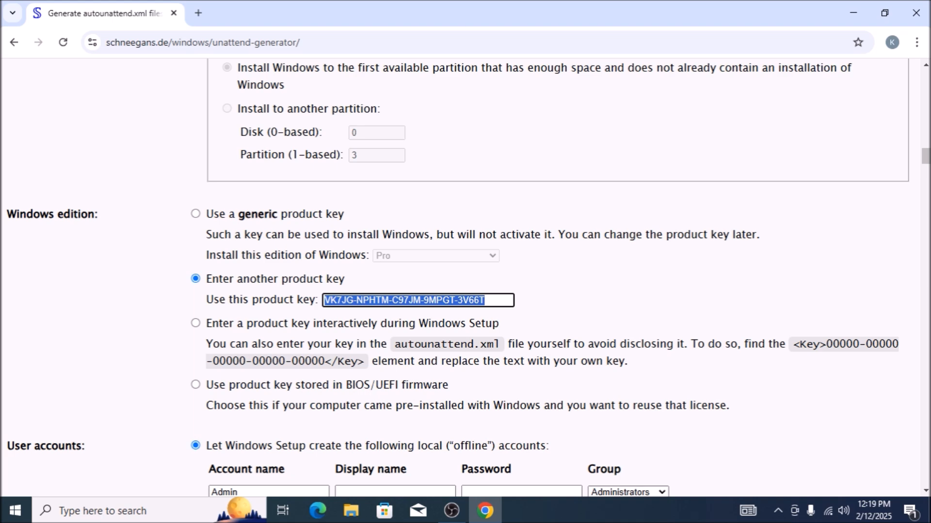
Clear the preset Admin and User account names from the local account list.
key(Tab)
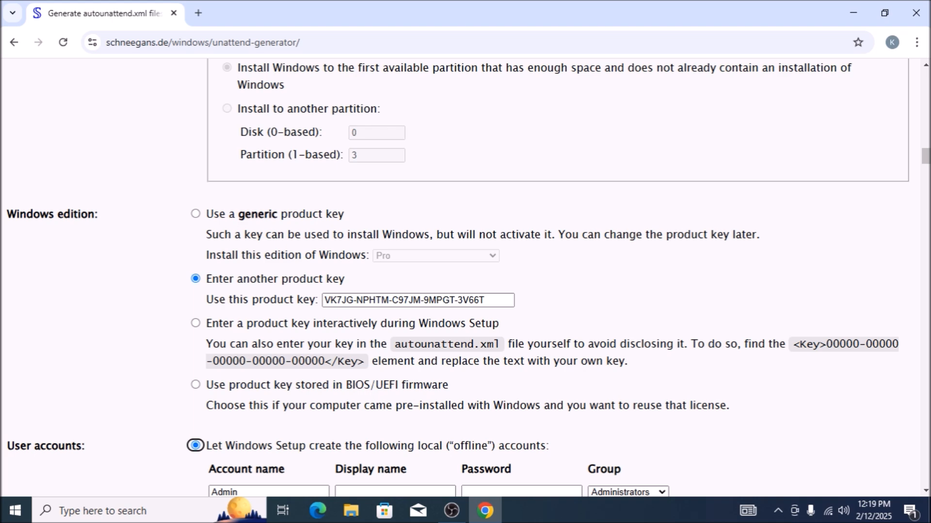
key(Tab)
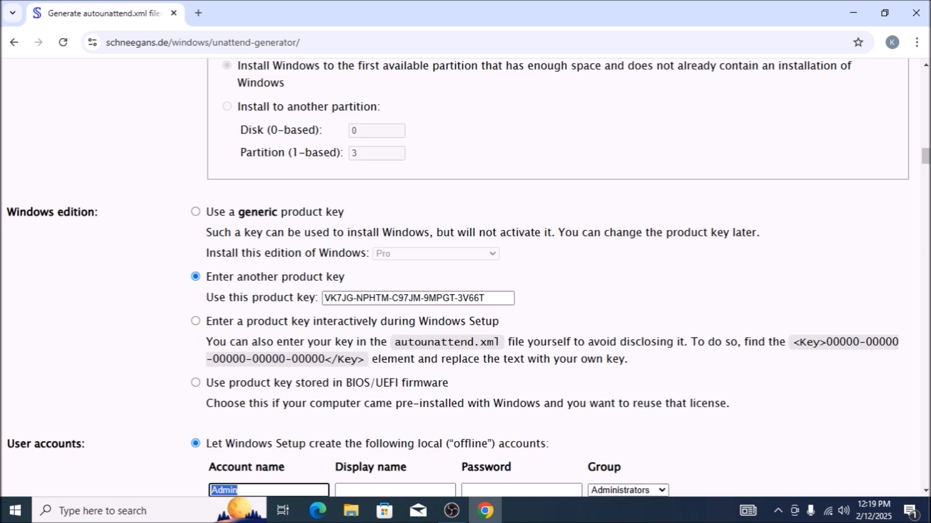
key(BackSpace)
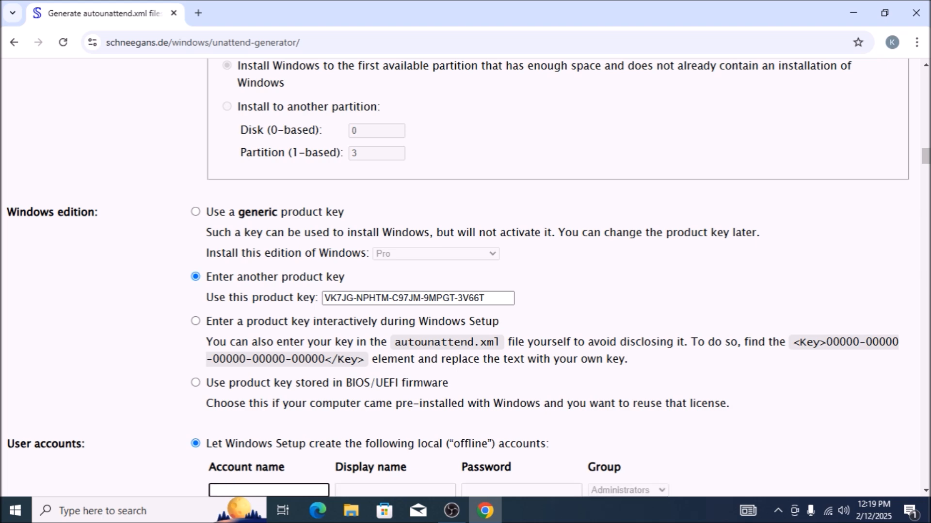
key(Tab)
key(BackSpace)
key(Tab)
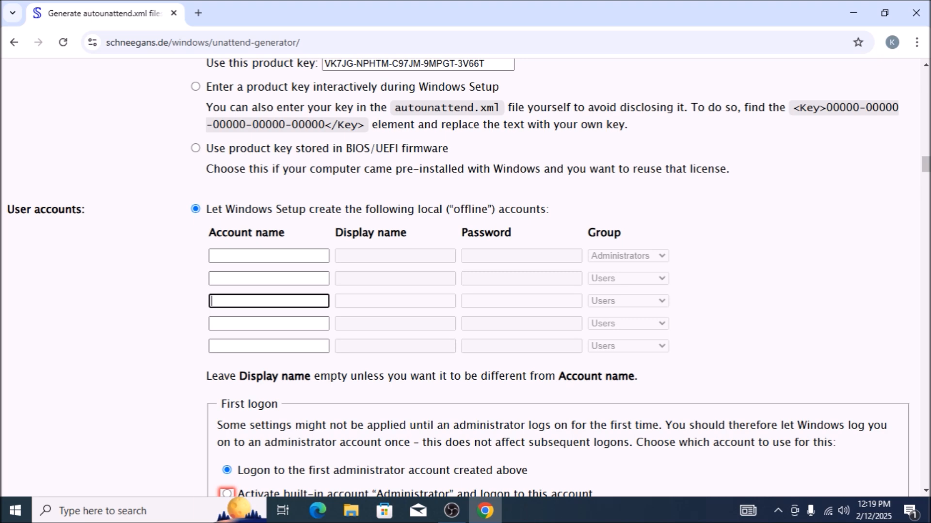
key(Tab)
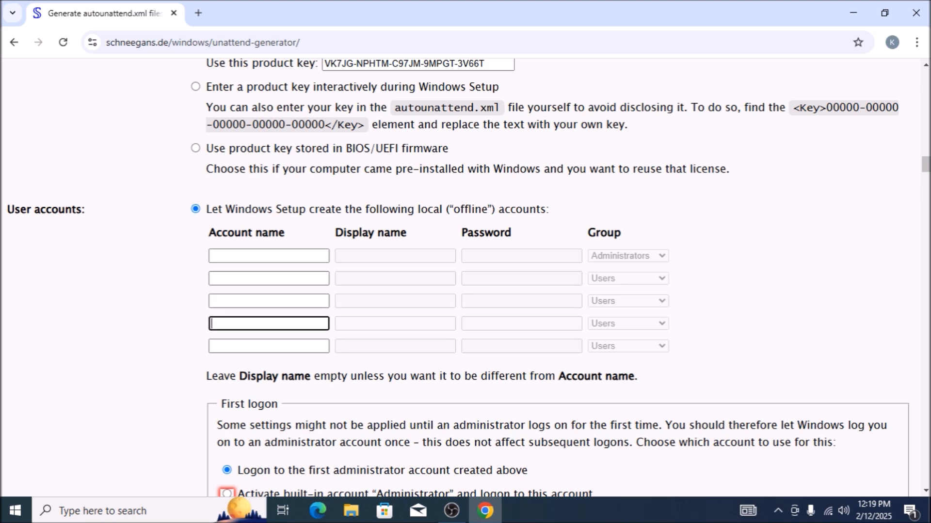
key(Tab)
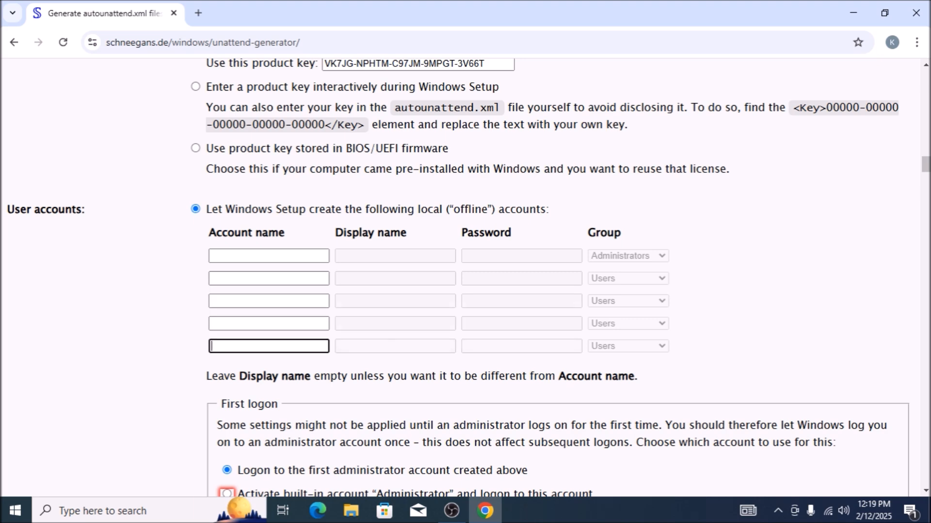
Define the first local account with account name admin and display name admin, leaving its password empty and its group as Administrators.
key(Tab)
key(shift+Tab)
key(shift+Tab)
key(shift+Tab)
key(shift+Tab)
key(shift+Tab)
key(Tab)
key(shift+Tab)
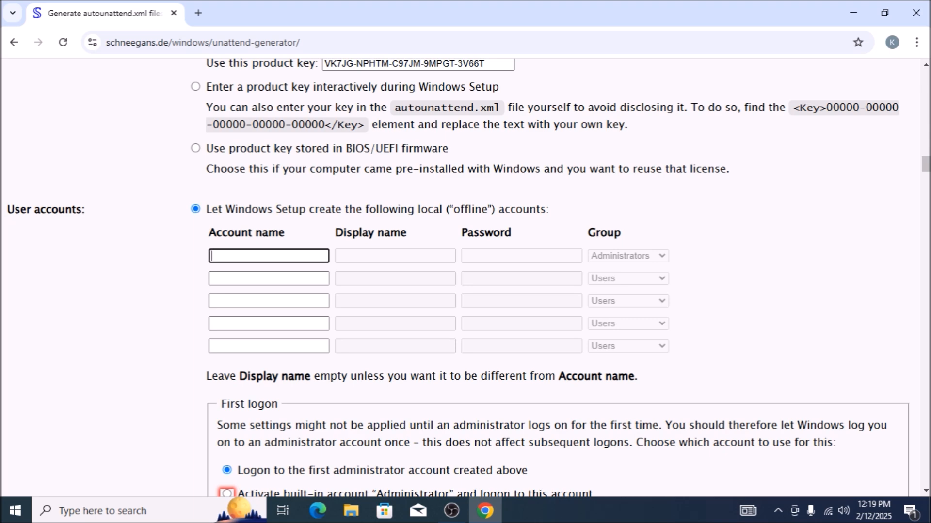
text(ad)
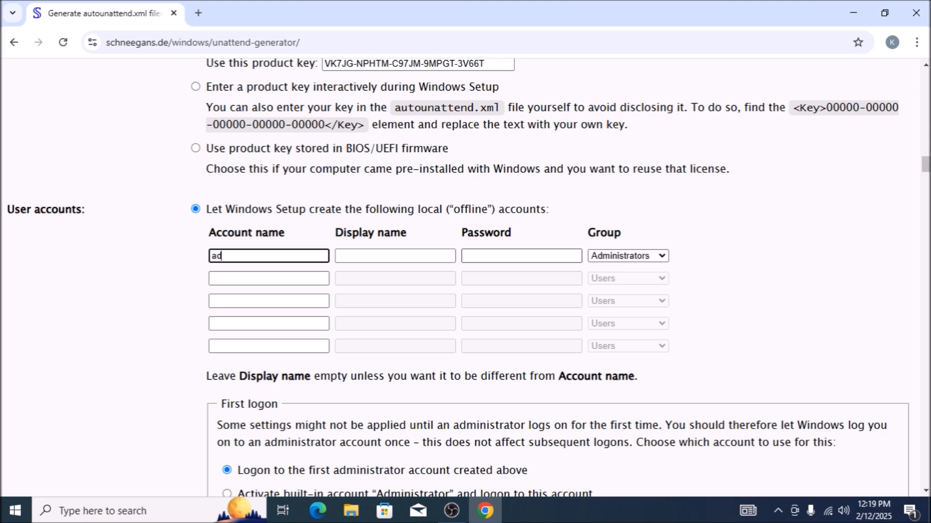
text(min)
key(Tab)
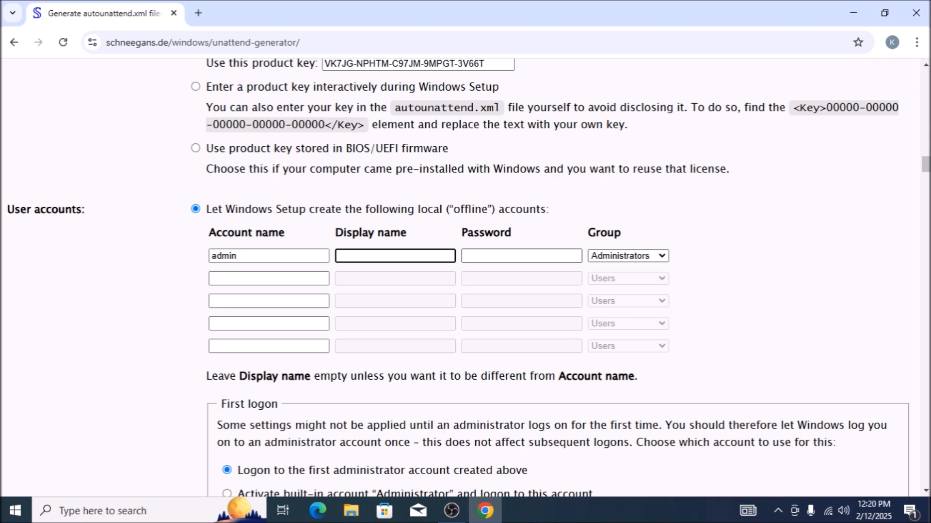
text(admin)
key(Tab)
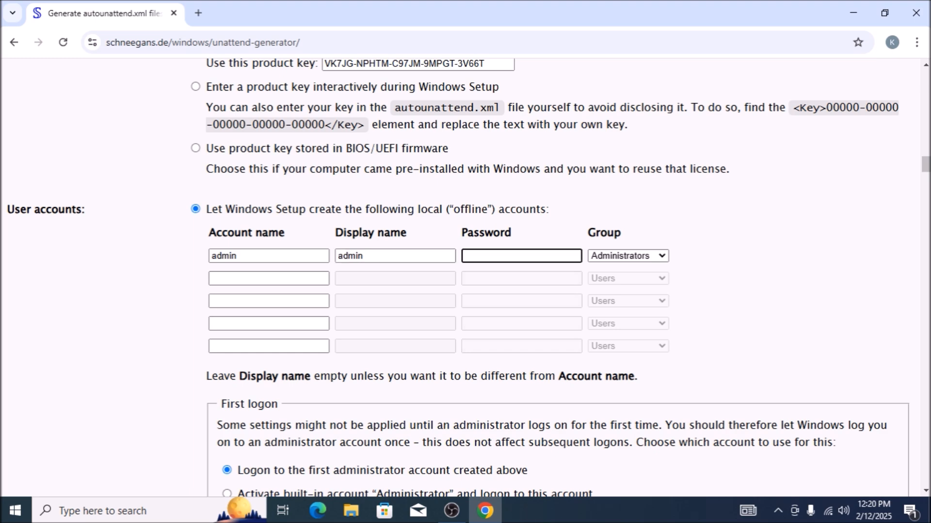
key(Tab)
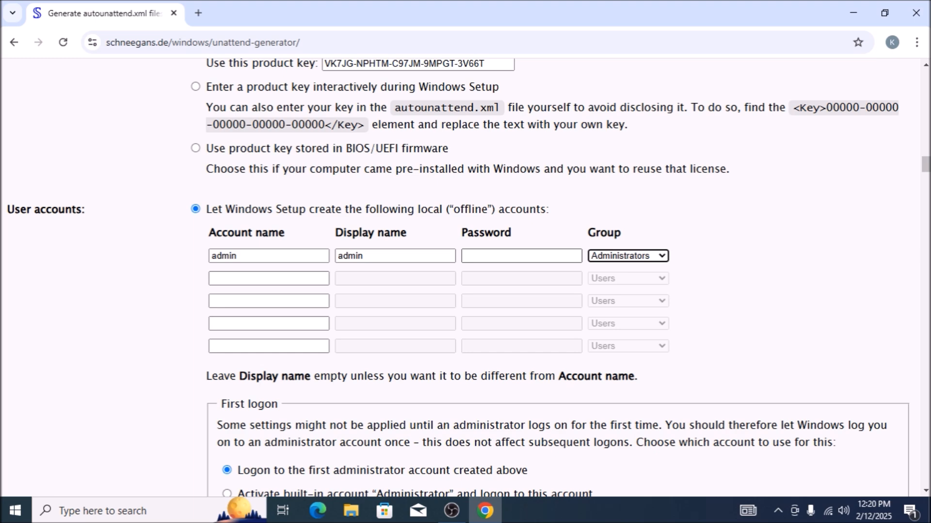
Review the unused local account rows and the admin account's name, display name, password and group fields.
key(Tab)
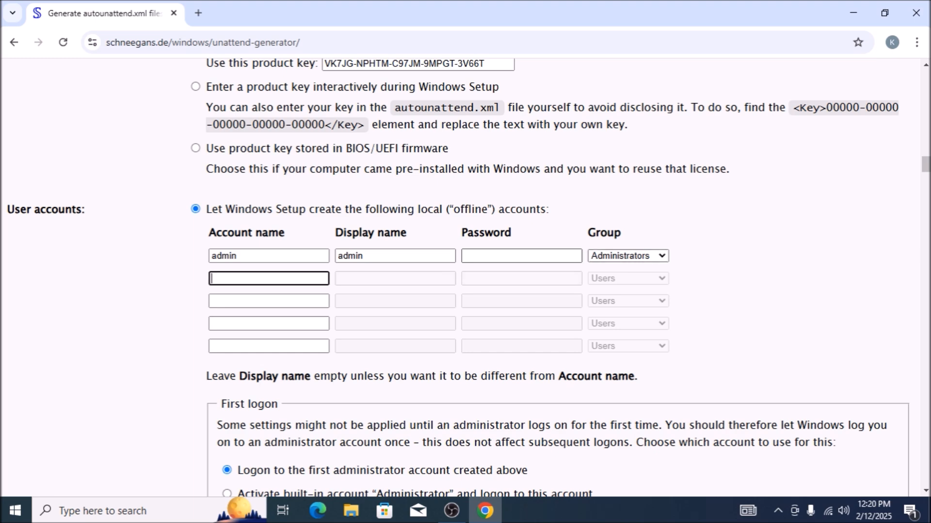
key(Tab)
key(shift+Tab)
key(Tab)
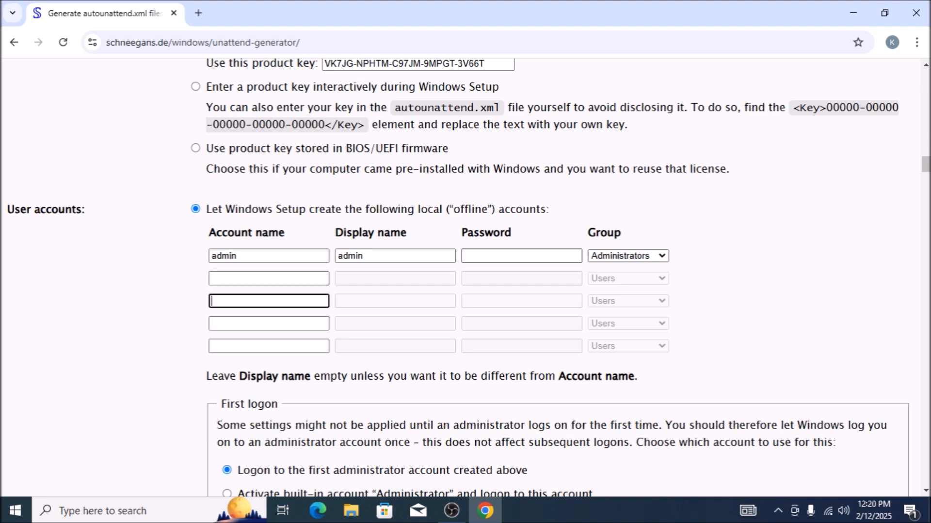
key(Tab)
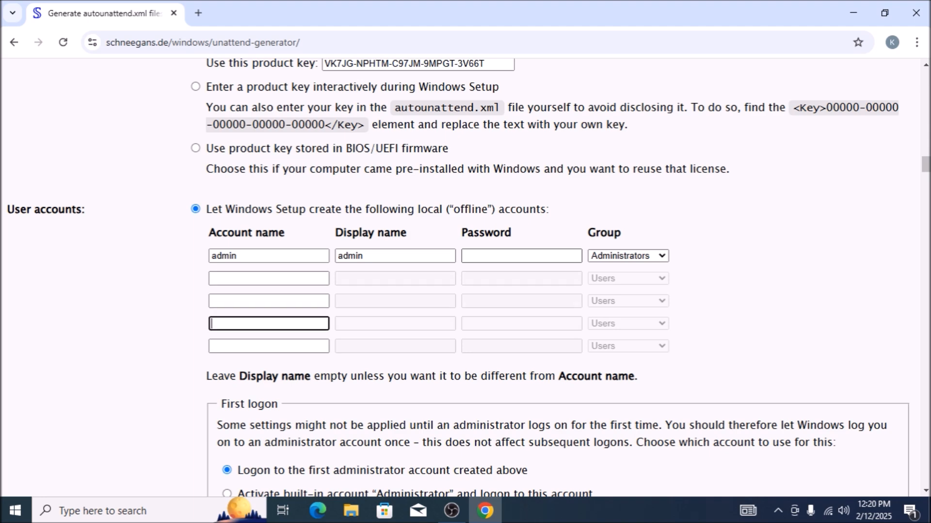
key(Tab)
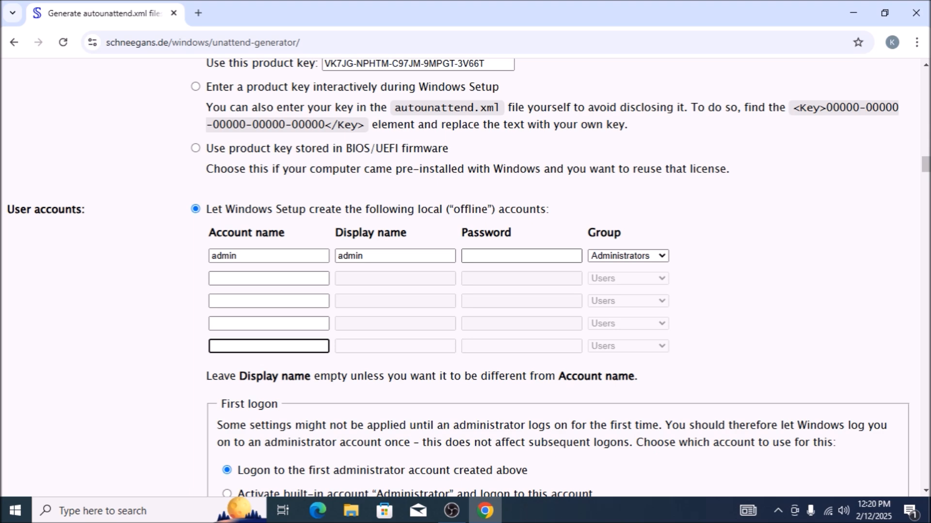
key(Tab)
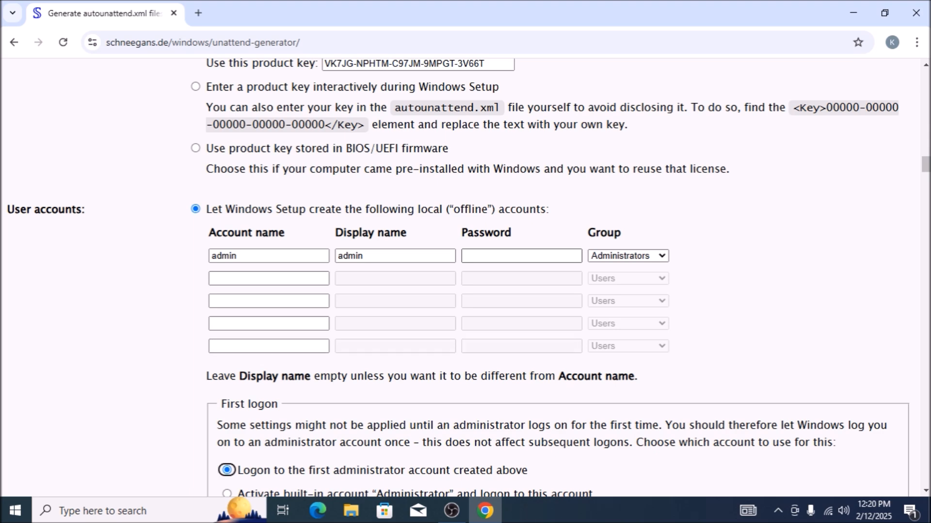
key(shift+Tab)
key(shift+Tab)
key(shift+Tab)
key(shift+Tab)
key(shift+Tab)
key(shift+Tab)
key(shift+Tab)
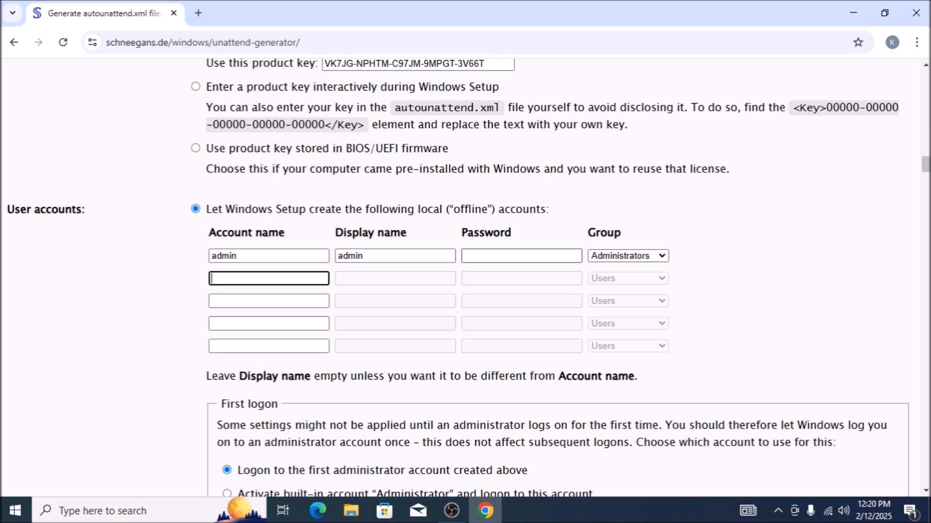
key(shift+Tab)
key(shift+Tab)
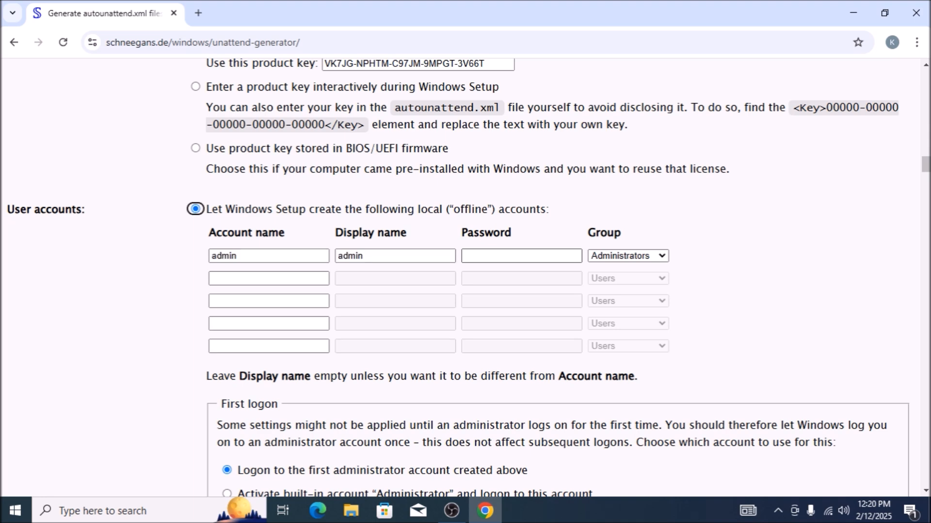
key(shift+Tab)
key(Tab)
key(Tab)
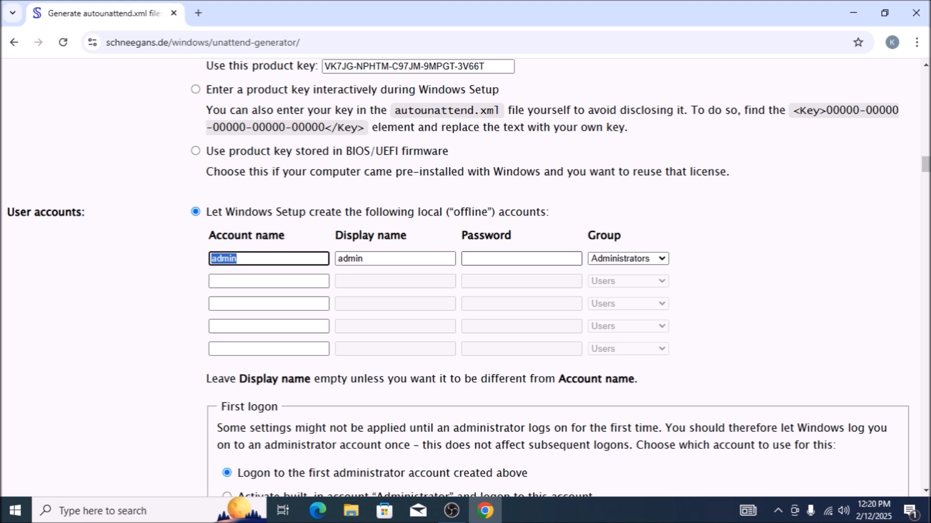
key(Tab)
key(Tab)
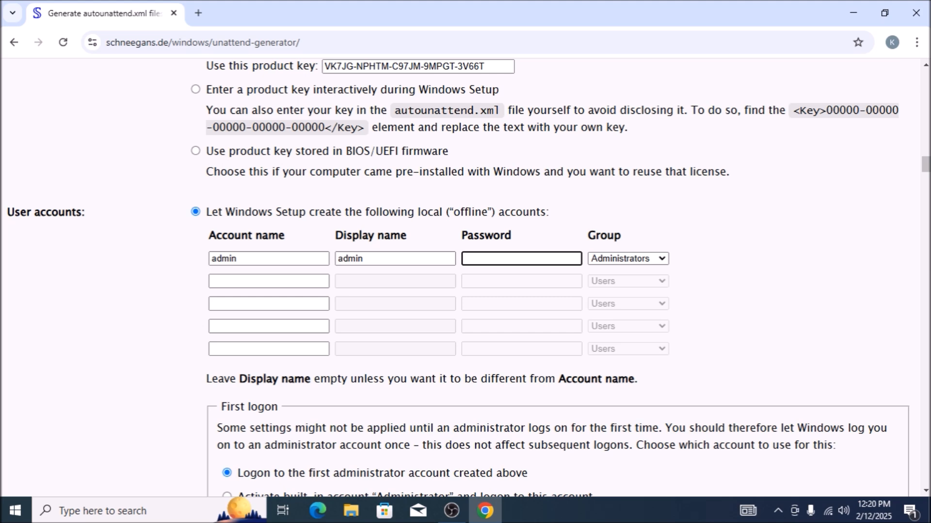
key(Tab)
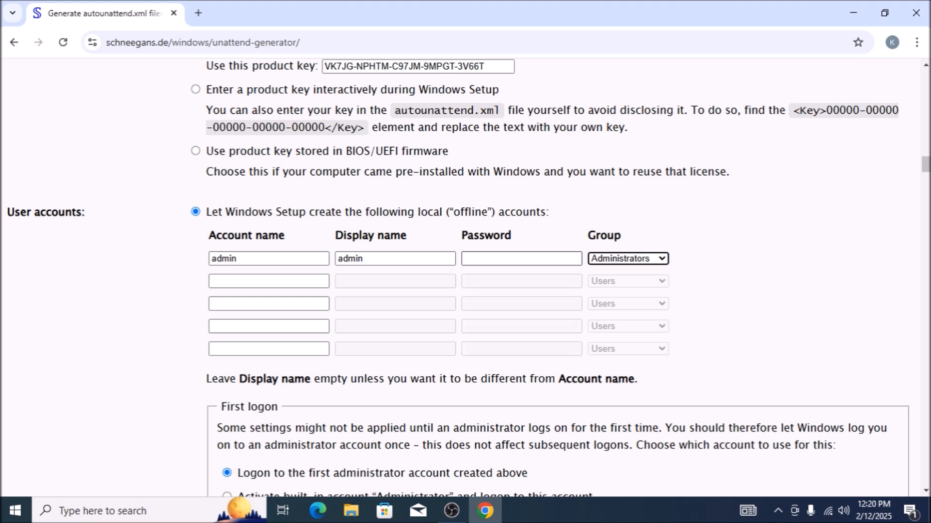
Keep the first logon on the first administrator account, leave password obscuring off, and move on to the password expiration options.
key(Tab)
key(Tab)
key(Tab)
key(Tab)
key(Tab)
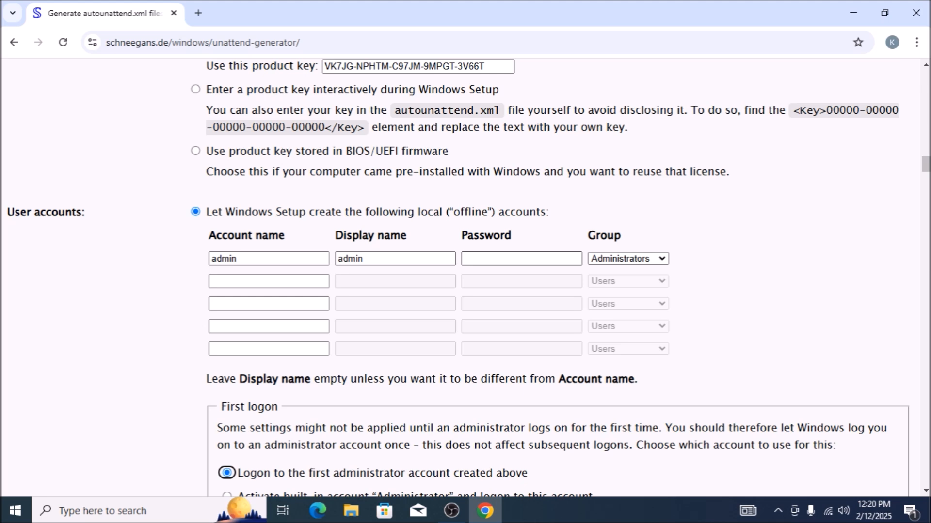
key(Tab)
key(Tab)
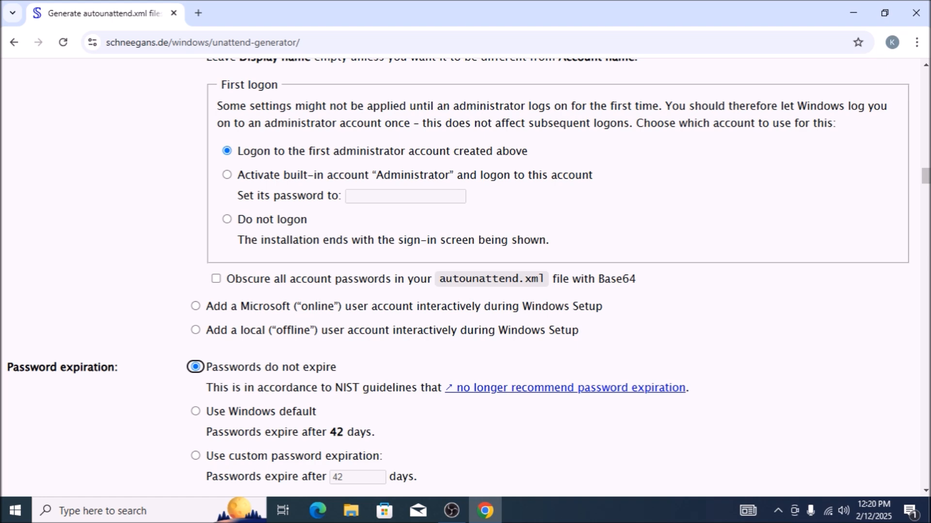
Compare the password expiration options, keeping passwords set to never expire, and move on to the default account lockout policy.
key(Down)
key(Up)
key(Tab)
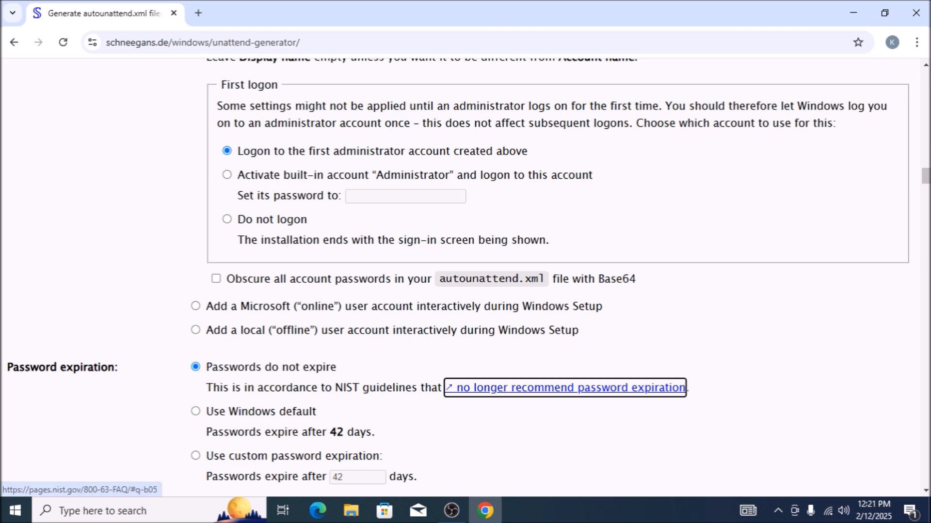
scroll(466, 277, down, 5)
key(Tab)
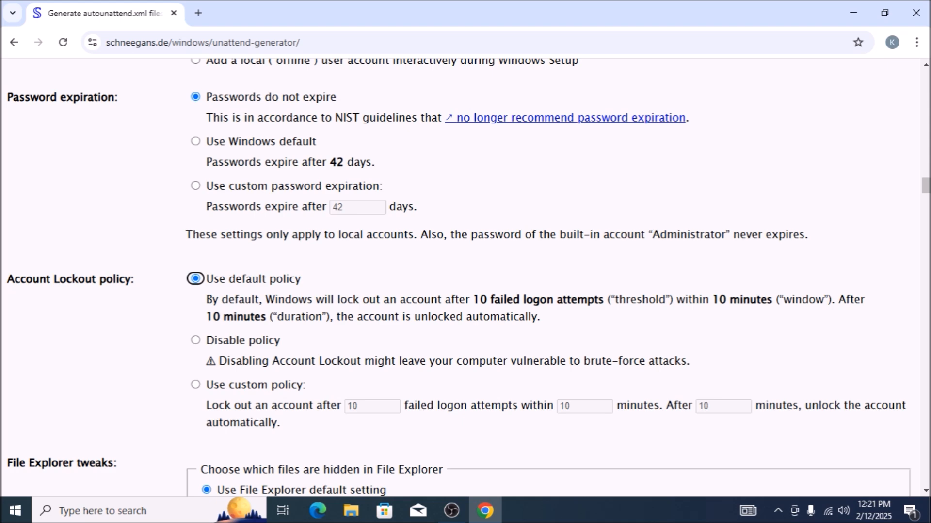
Try hiding only protected operating system files in File Explorer, and return to the File Explorer default setting.
key(Tab)
key(shift+Tab)
key(Tab)
key(Down)
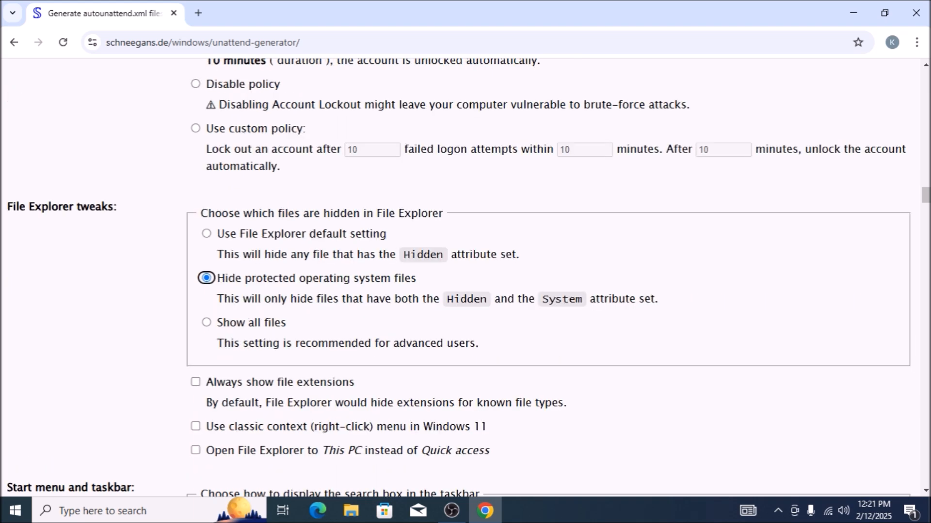
key(Up)
key(Down)
key(Up)
key(Down)
key(Up)
Enable always showing file extensions and the classic context menu for Windows 11, leaving File Explorer opening to Quick access.
key(Tab)
key(space)
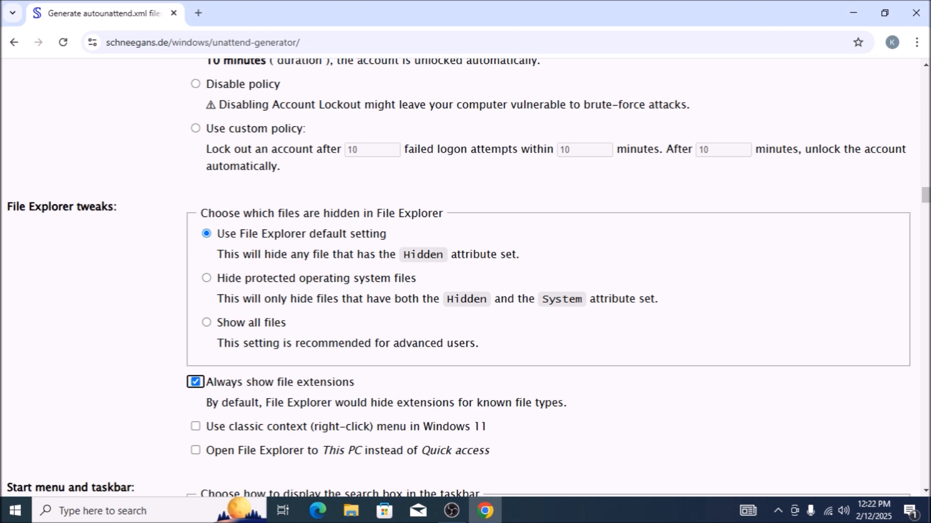
key(Tab)
key(space)
key(Tab)
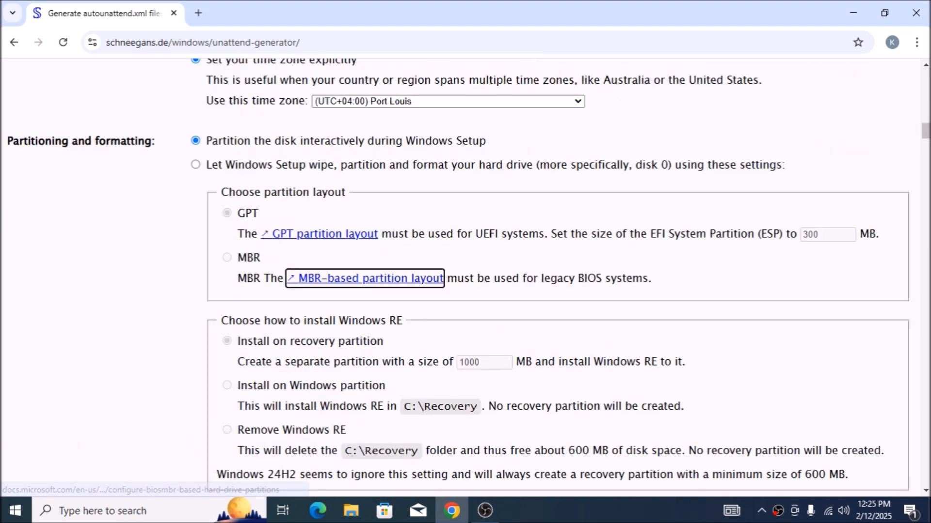
key(Tab)
key(Tab)
key(Tab)
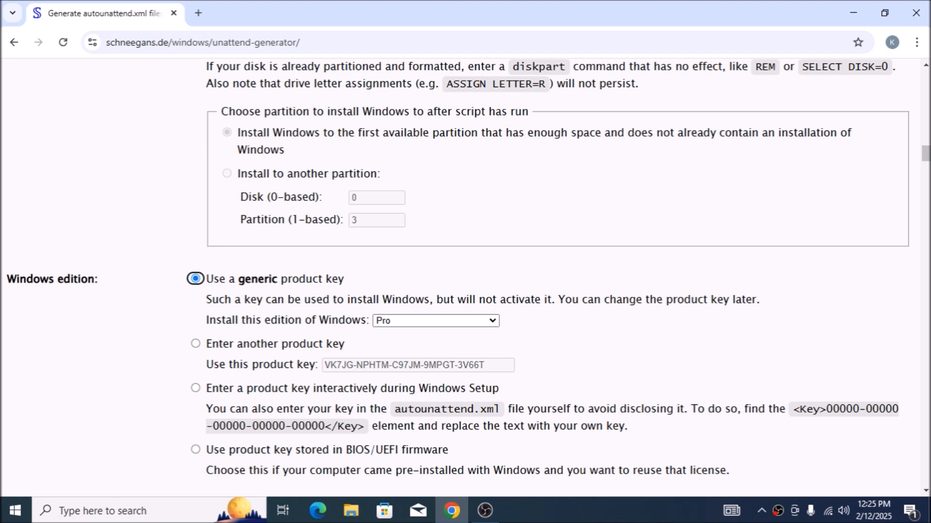
Switch the Windows edition setting from the generic key to entering another product key, keeping the prefilled key.
key(Tab)
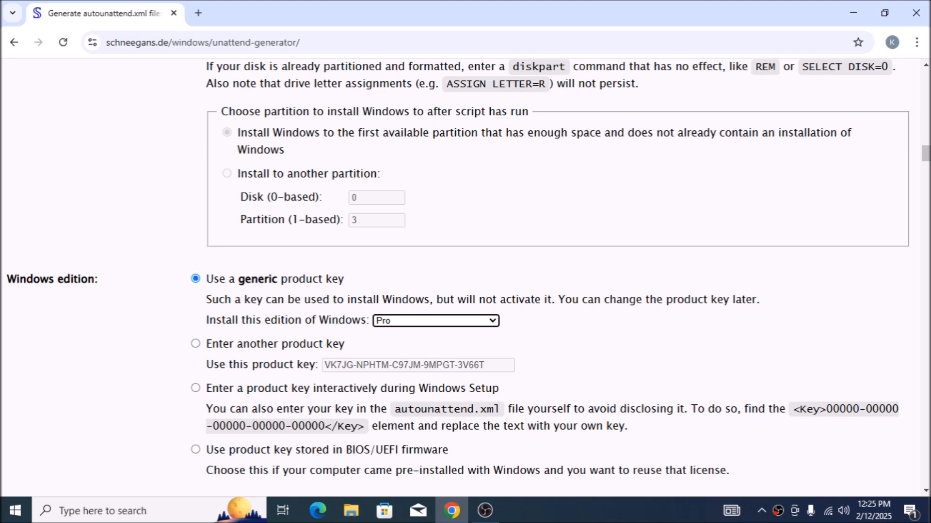
key(shift+Tab)
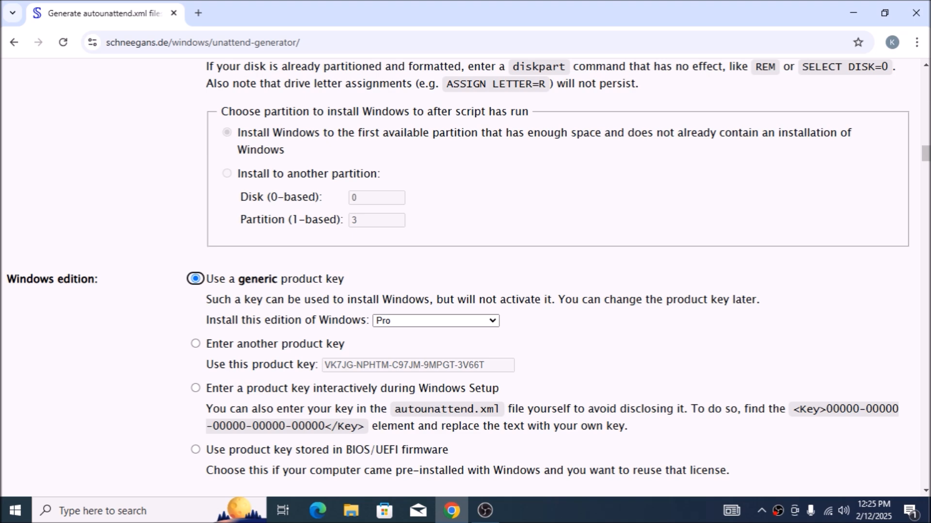
key(Tab)
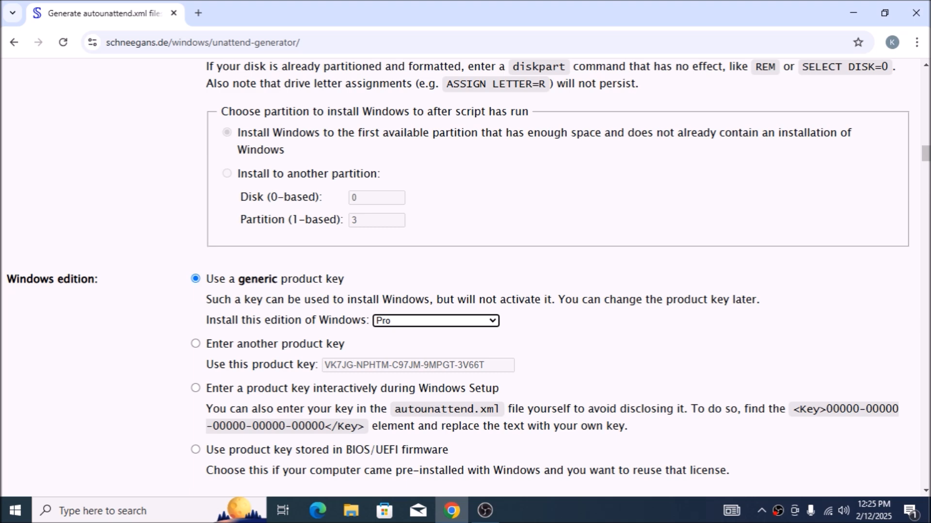
key(shift+Tab)
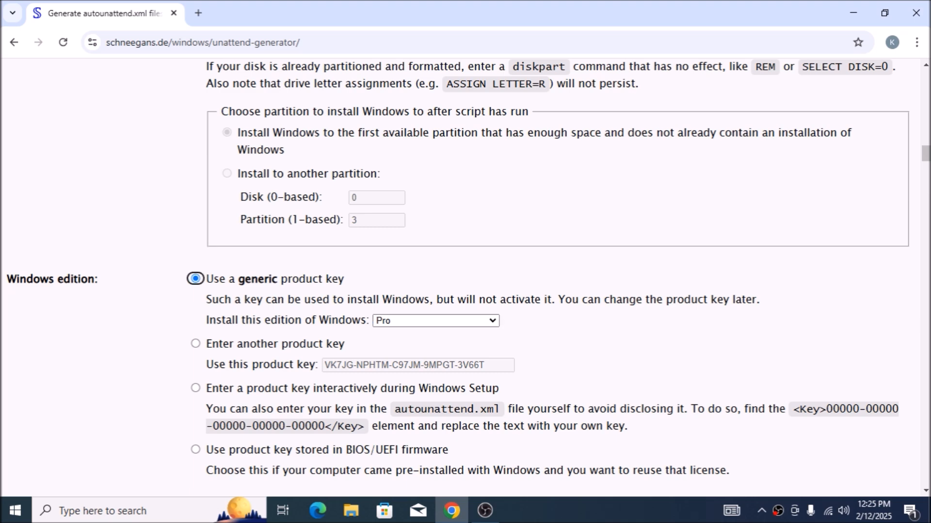
key(Down)
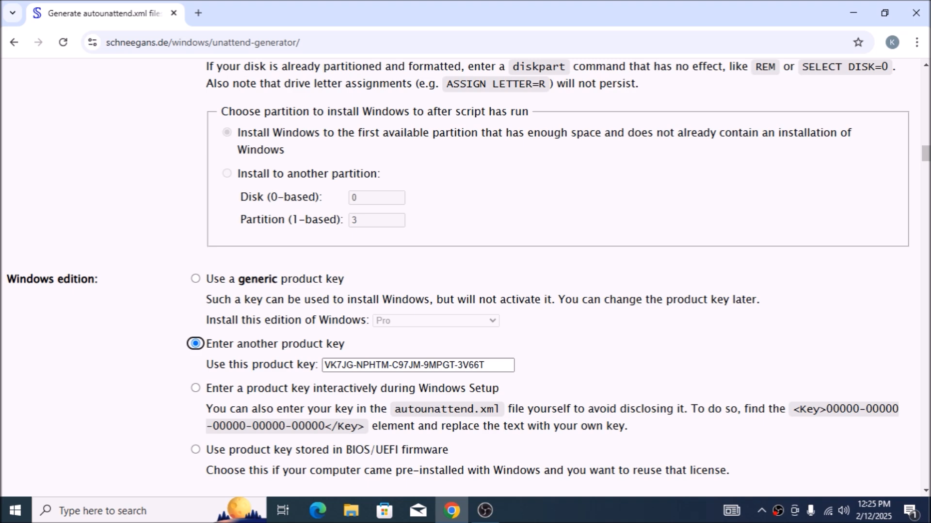
key(Up)
key(Down)
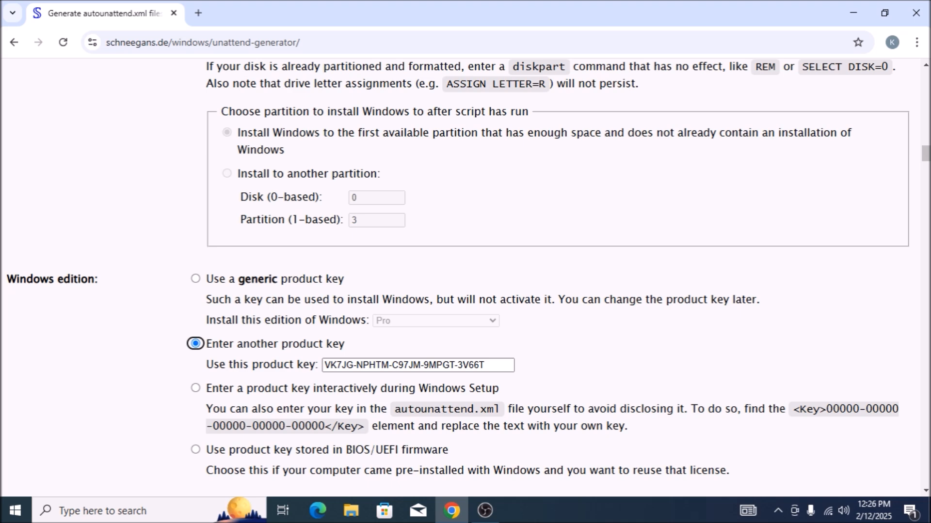
key(Tab)
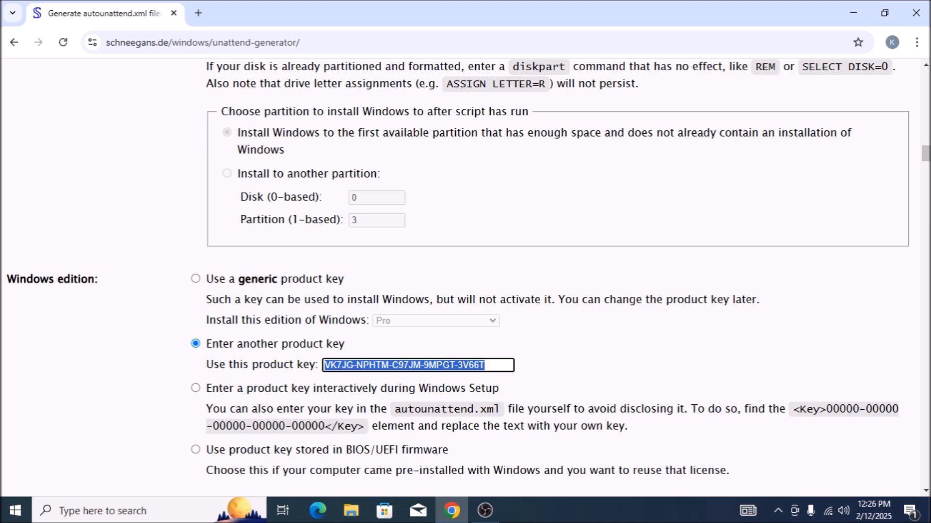
Try the option for adding a local account interactively, and return to letting Windows Setup create the listed local accounts.
key(Tab)
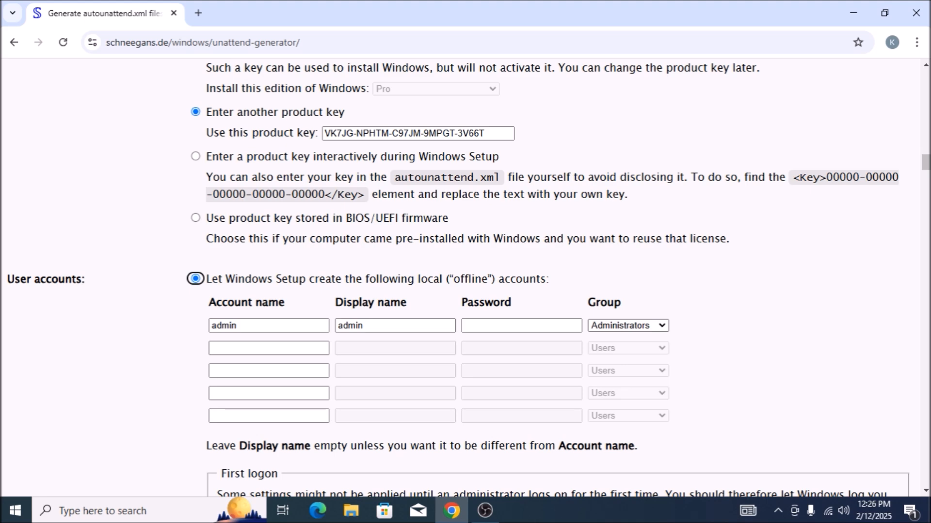
key(Down)
key(Down)
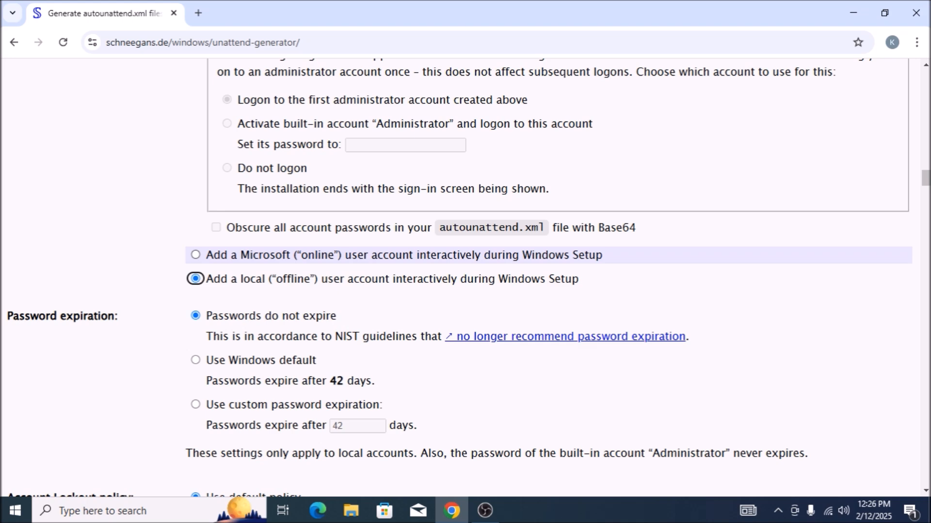
key(Up)
key(Up)
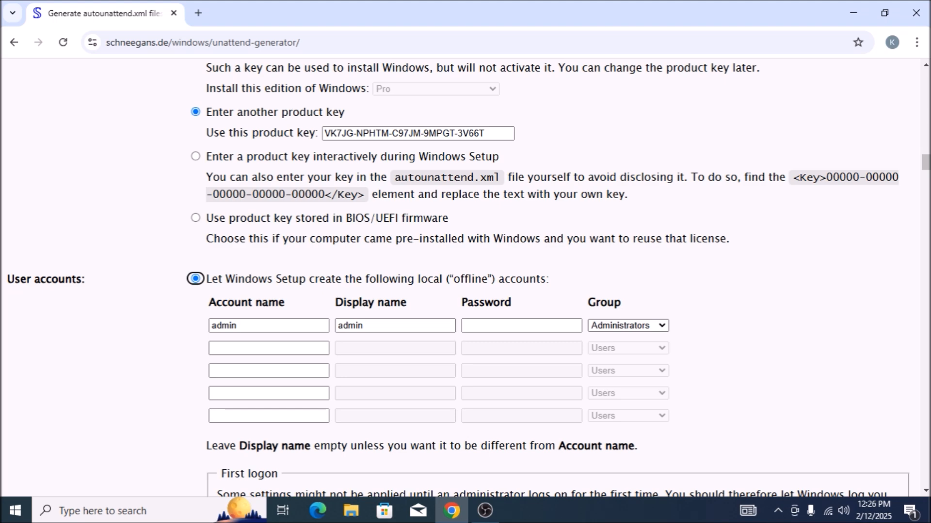
key(Down)
key(Down)
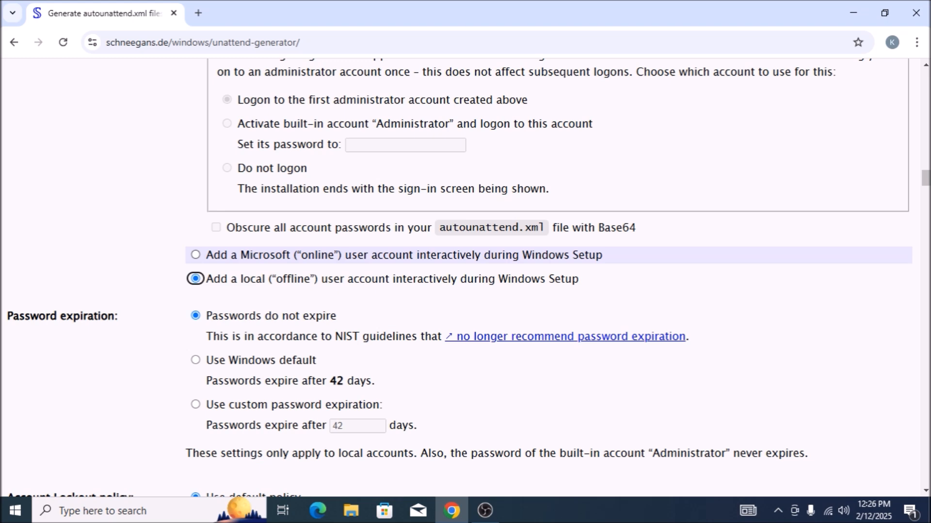
key(Up)
key(Up)
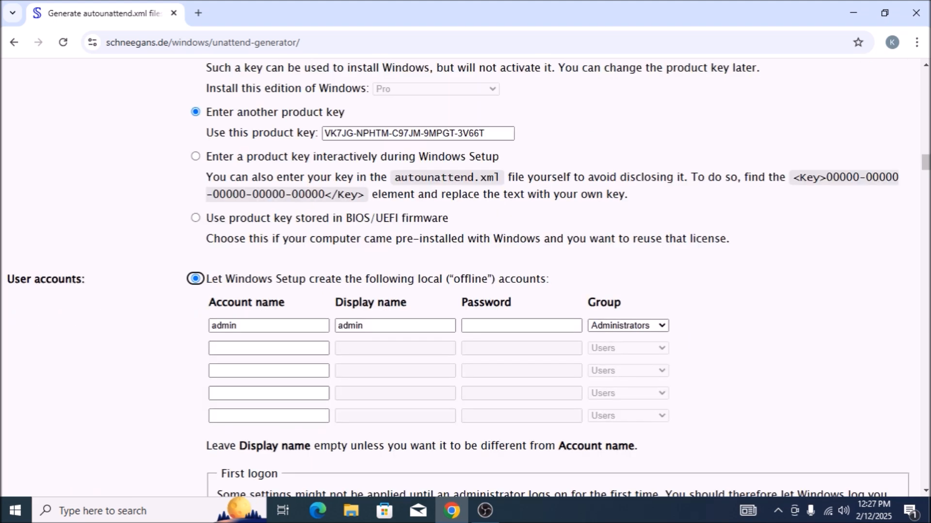
Review the admin account's name, display name, password and group fields, the unused account rows and the first logon choice.
key(Tab)
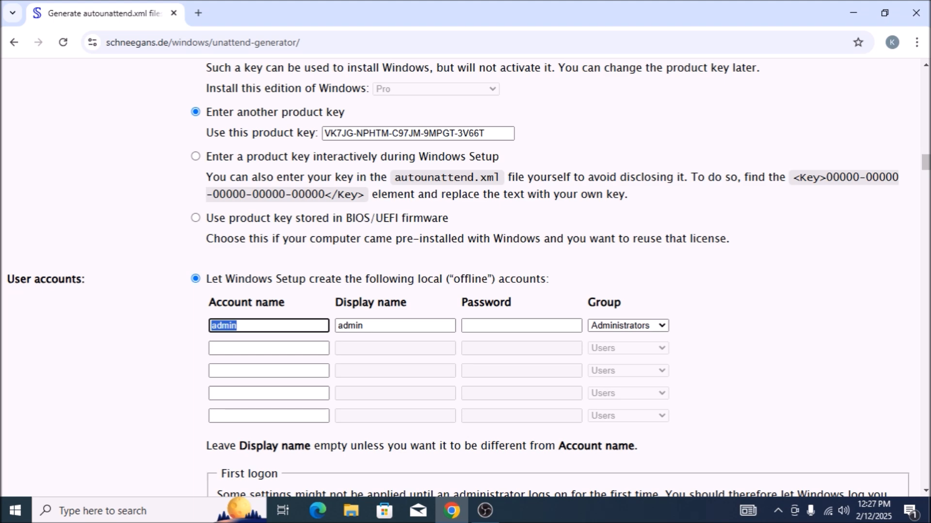
key(Tab)
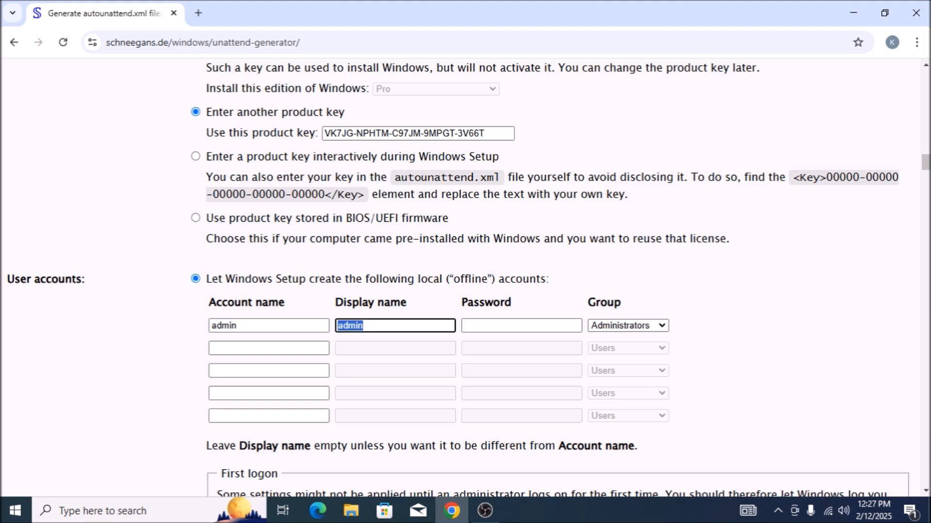
key(Tab)
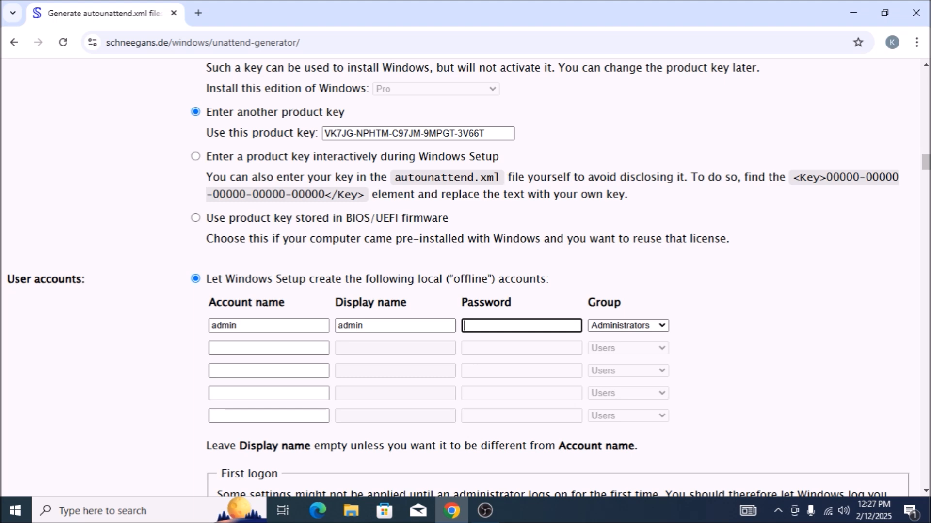
key(Tab)
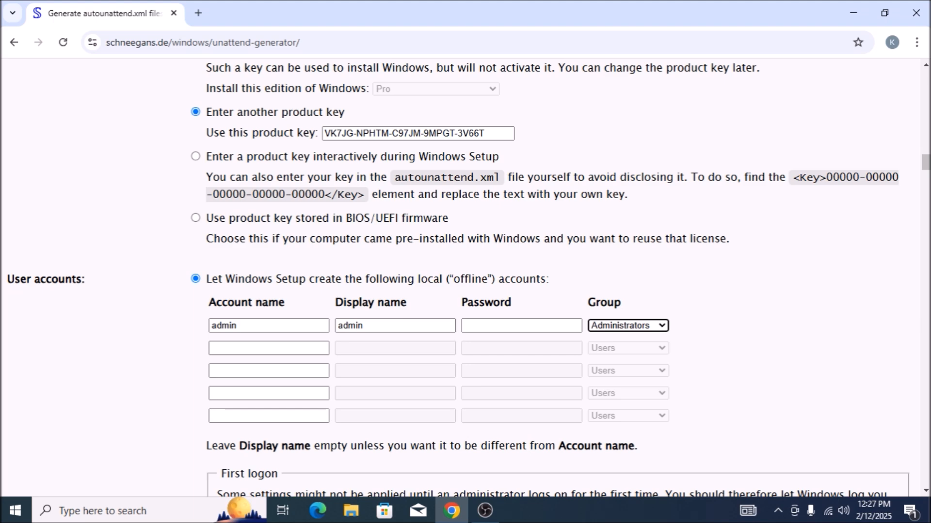
key(Tab)
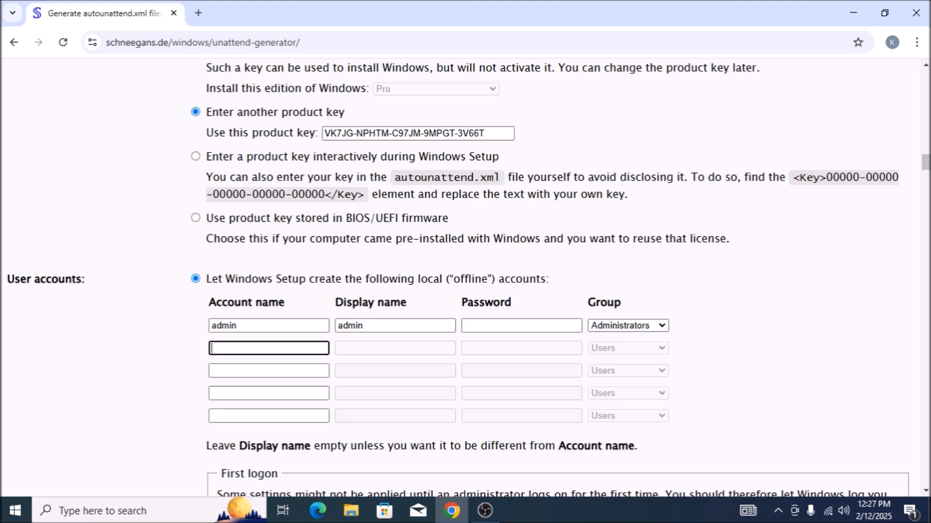
key(Tab)
key(Tab)
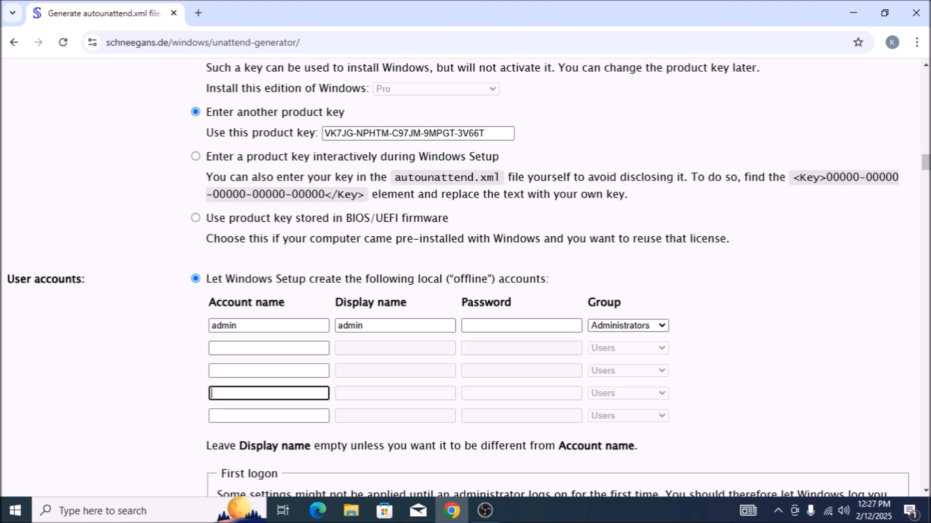
key(Tab)
key(Tab)
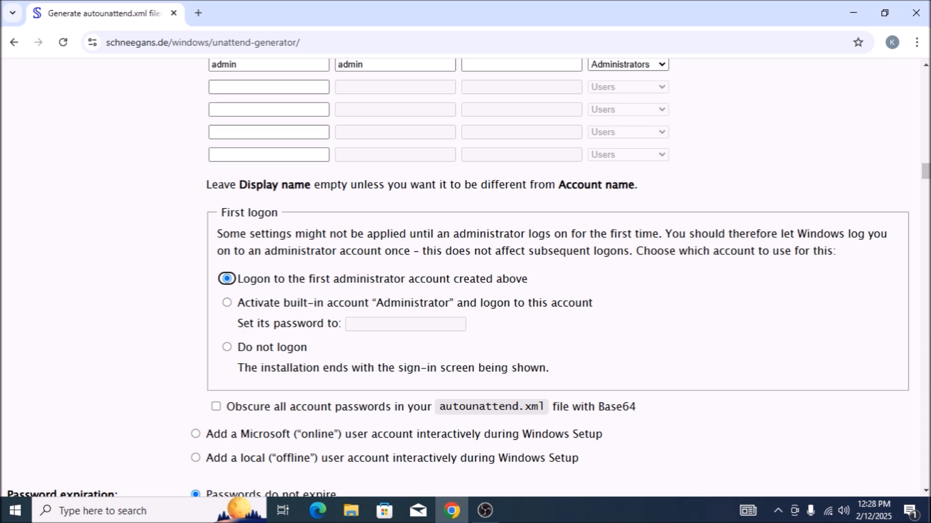
Review the password obscuring, password expiration, account lockout and hidden file settings without changing them.
key(Tab)
key(Tab)
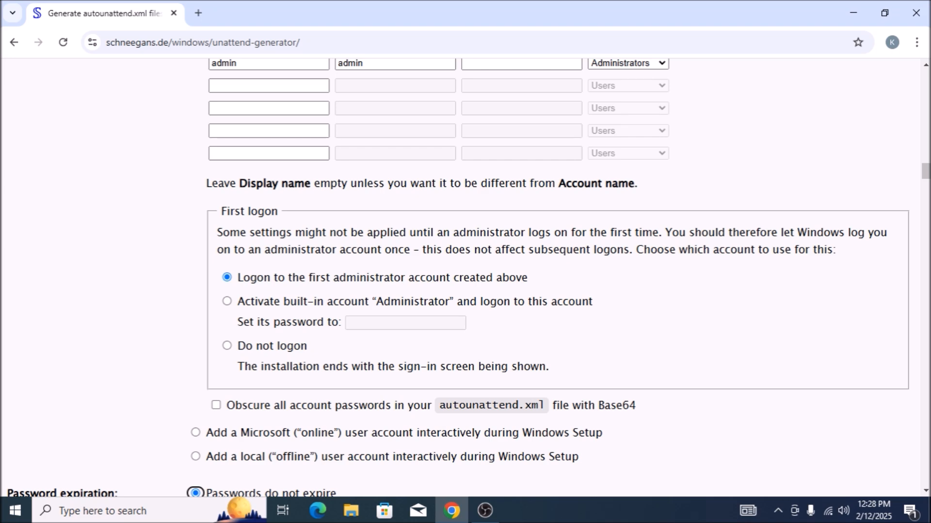
key(Tab)
key(Tab)
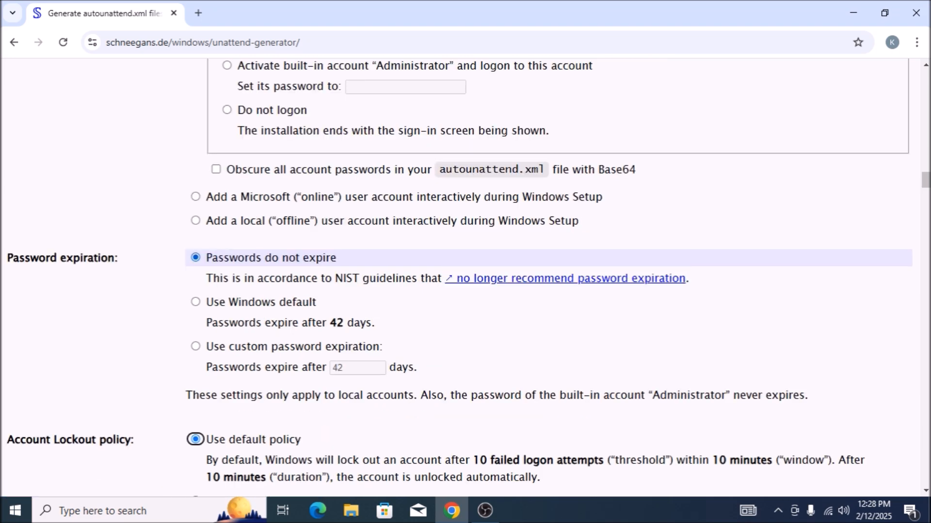
key(Tab)
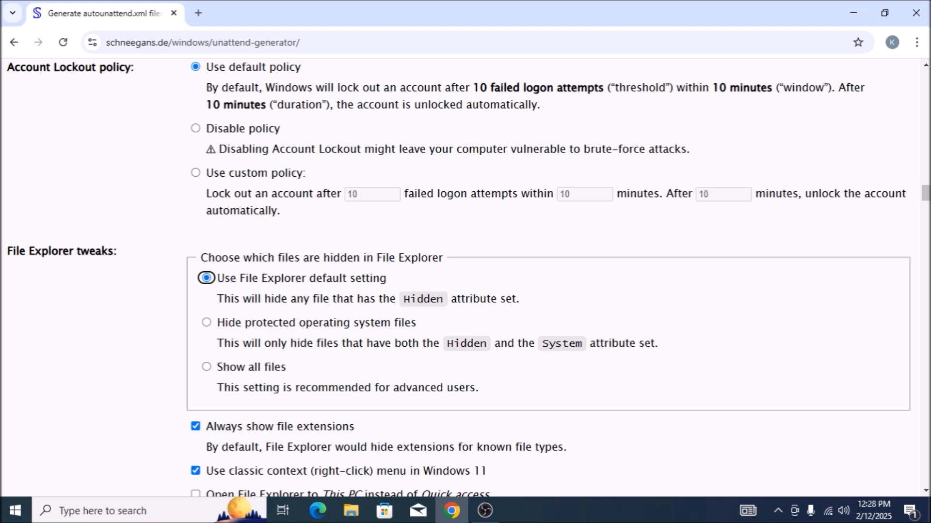
key(shift+Tab)
key(Tab)
key(Tab)
key(Tab)
Toggle the Windows 11 classic context menu option off and on again.
key(space)
key(space)
key(Tab)
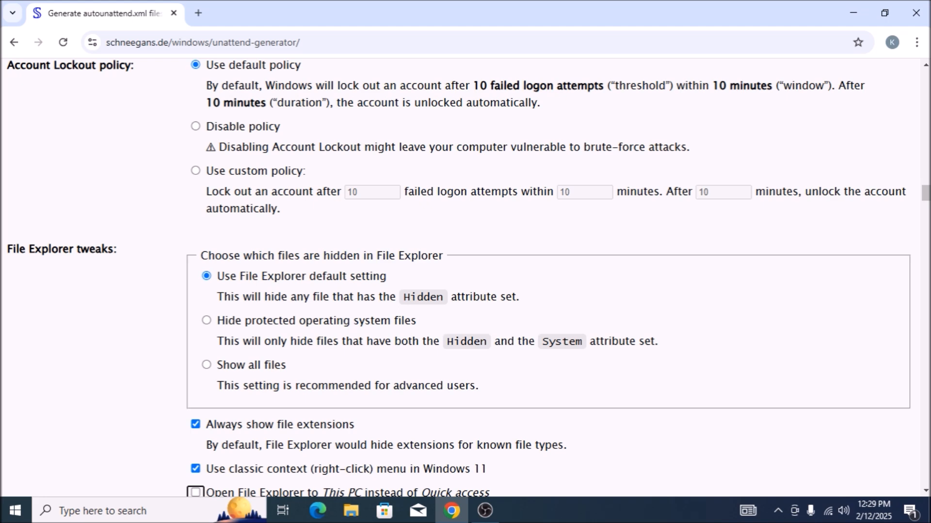
Compare the taskbar search box styles, keeping Full, and leave the taskbar on its default icons.
key(Tab)
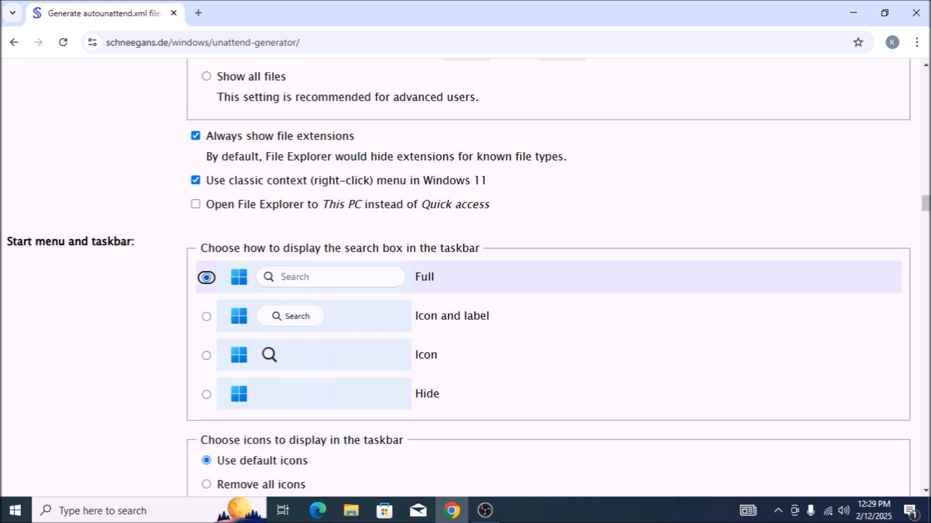
key(Down)
key(Up)
key(Tab)
key(Tab)
key(Tab)
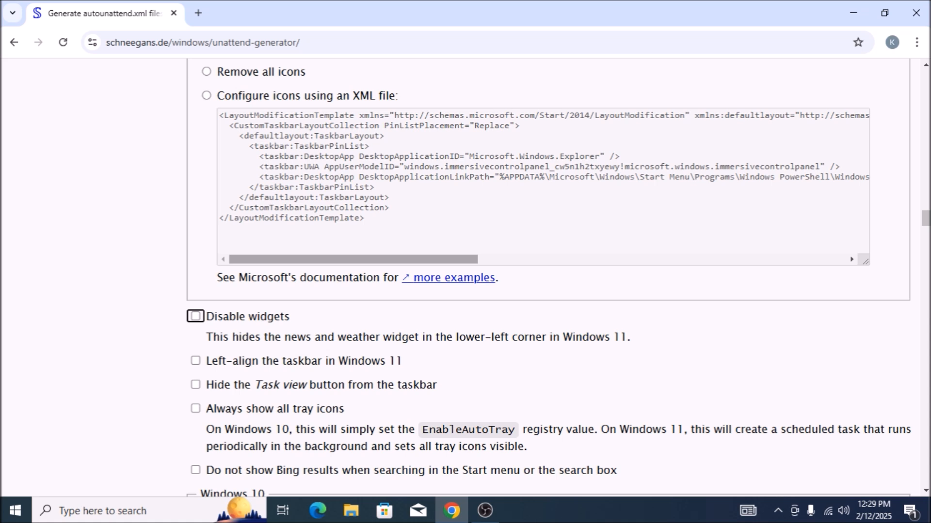
Disable widgets, leaving the taskbar alignment, Task view, tray icon and Bing results options off.
key(space)
key(Tab)
key(shift+Tab)
key(Tab)
key(Tab)
key(Tab)
key(Tab)
key(Tab)
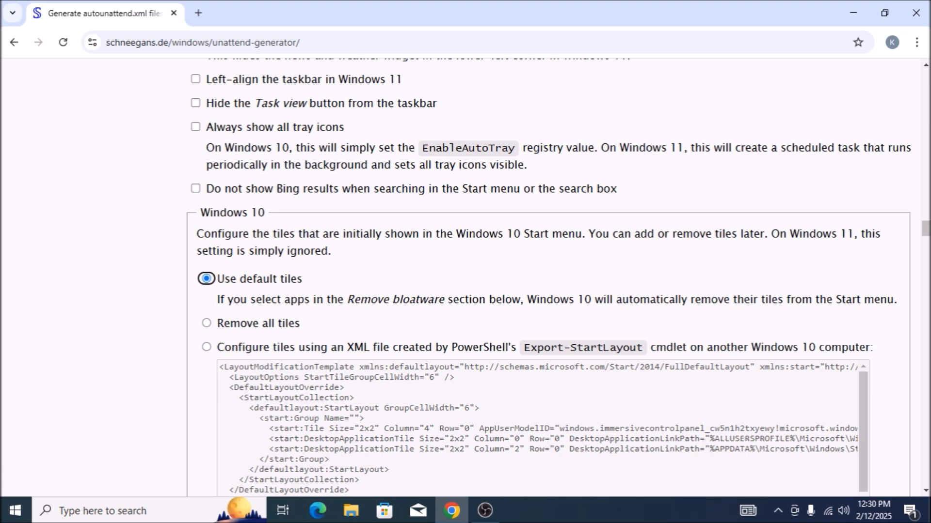
Keep the default Windows 10 tiles and set the Windows 11 Start menu to remove all pins.
key(Tab)
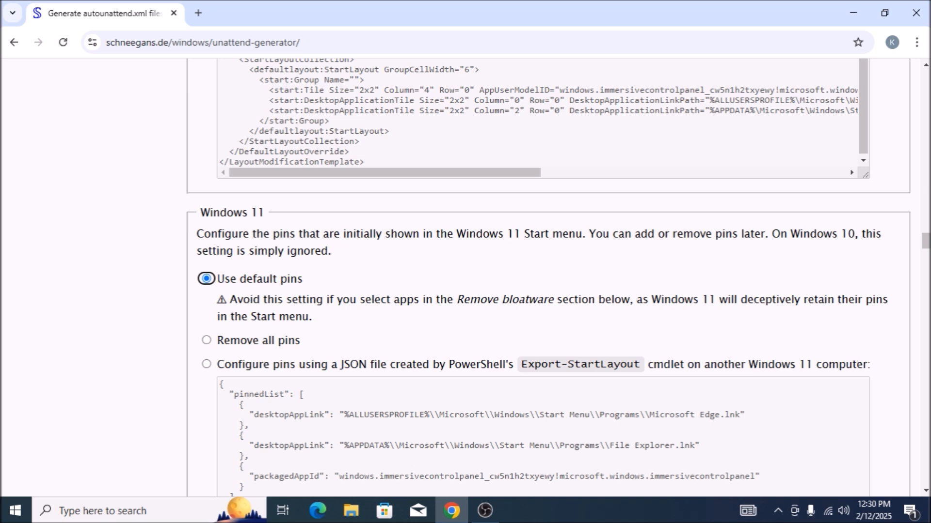
key(Down)
key(Tab)
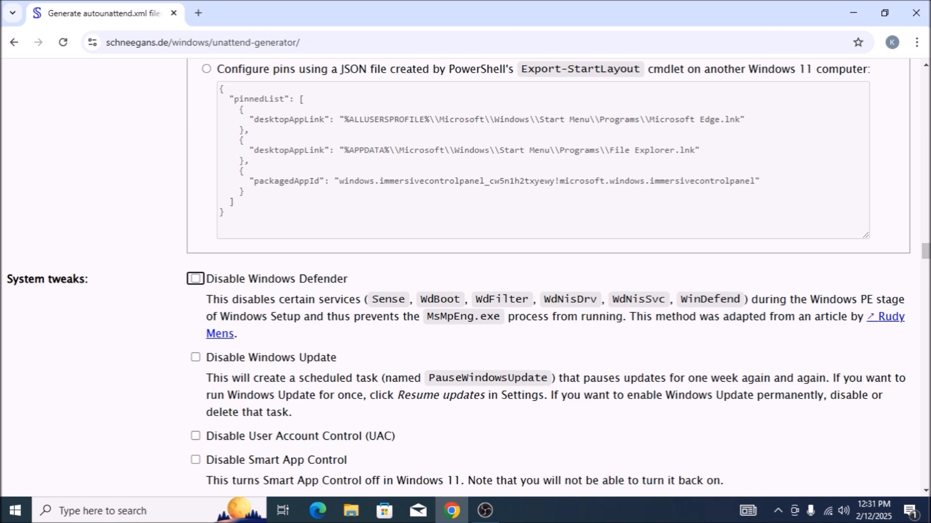
Leave Windows Defender enabled and review the Windows Update, UAC, Smart App Control, SmartScreen and Fast Startup tweaks.
key(space)
key(space)
key(Tab)
key(Tab)
key(Tab)
key(Tab)
key(Tab)
Review the system tweaks from System Protection through app suggestions / Content Delivery Manager, leaving all of them off.
key(Tab)
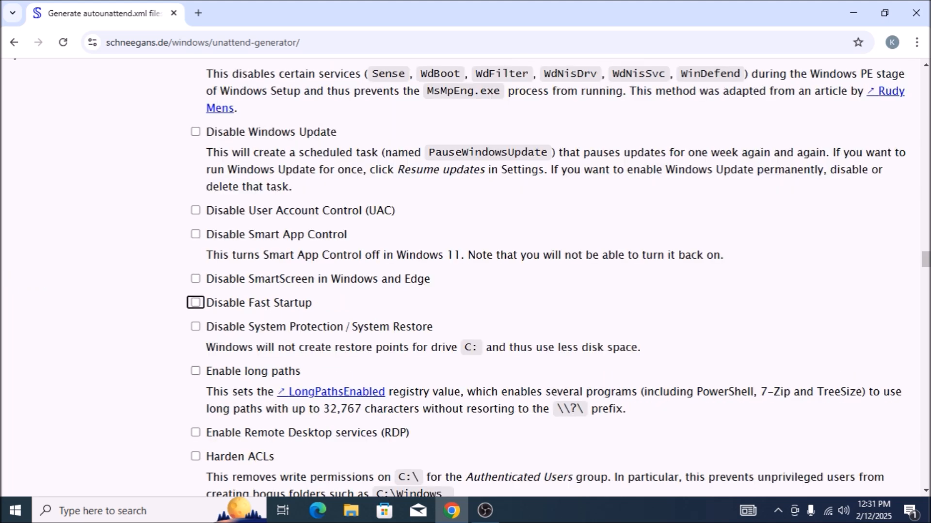
key(Tab)
key(Tab)
key(Tab)
key(Tab)
key(Tab)
key(Tab)
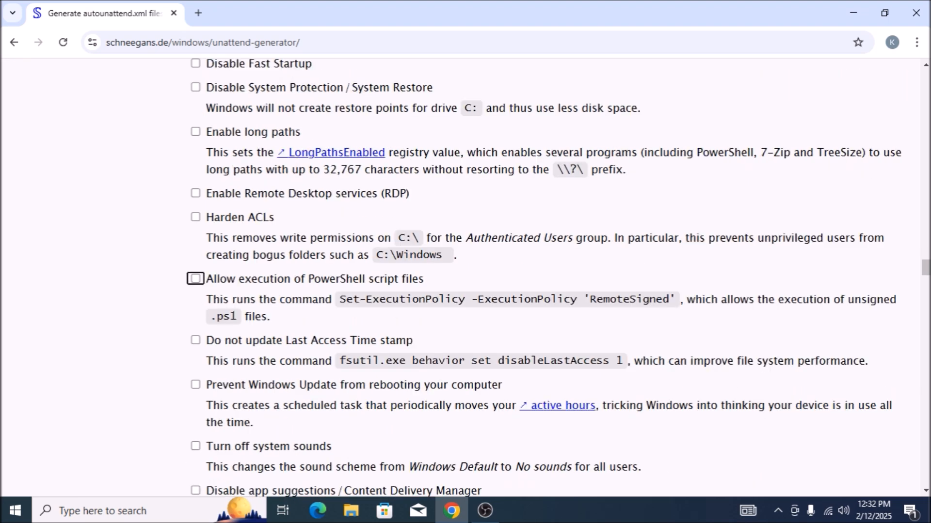
key(Tab)
key(Tab)
key(Tab)
key(Tab)
key(Tab)
key(Tab)
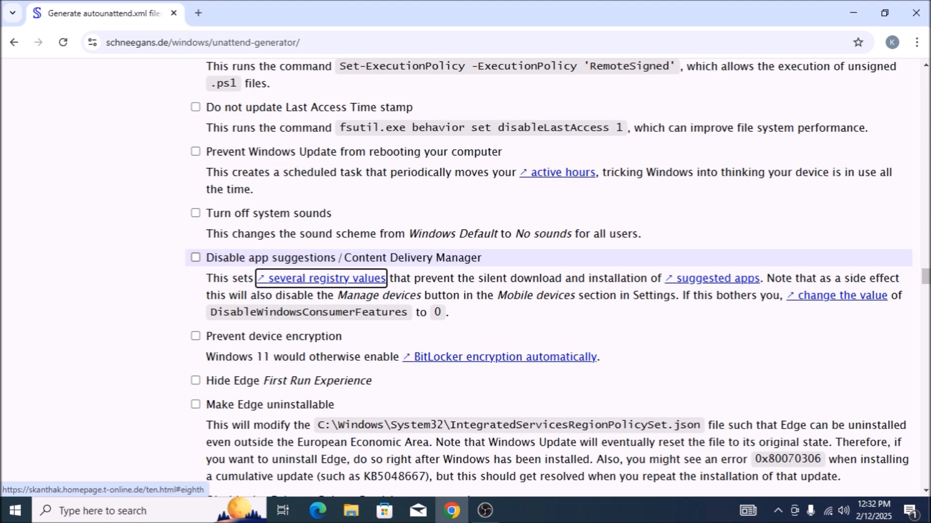
key(Tab)
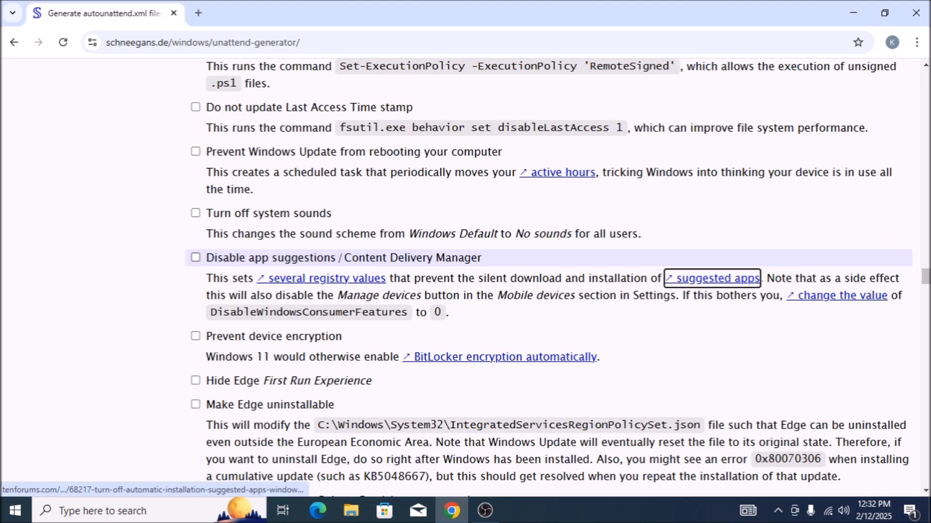
key(Tab)
key(Tab)
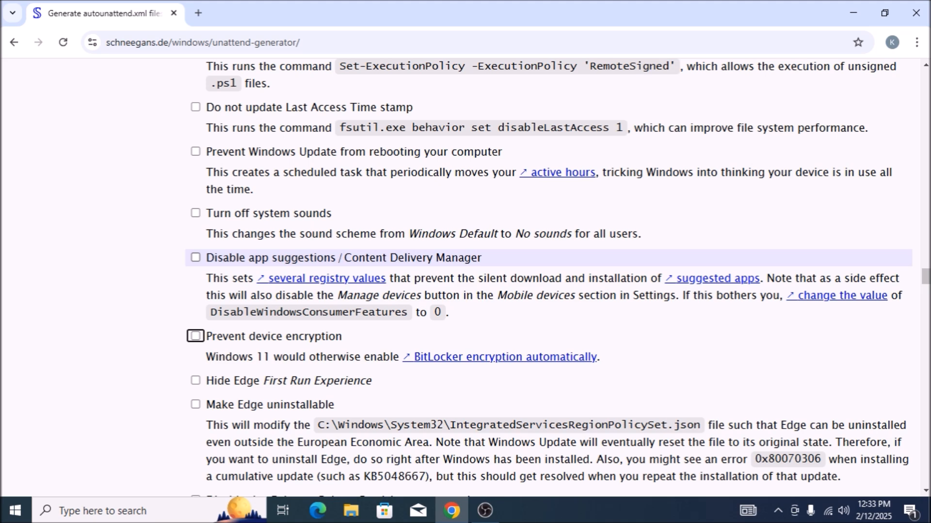
Enable the Prevent device encryption tweak so that BitLocker is not activated automatically.
key(space)
key(Tab)
key(Tab)
key(shift+Tab)
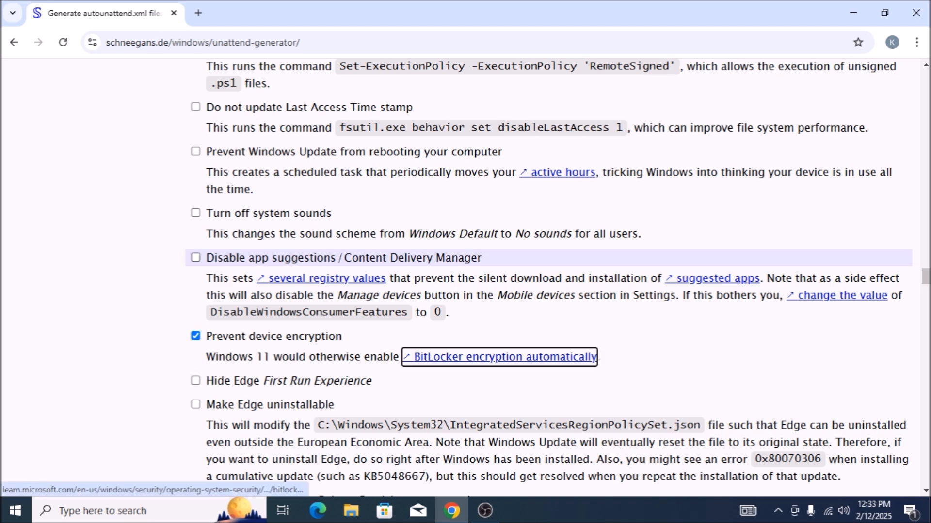
key(shift+Tab)
key(space)
key(Tab)
key(shift+Tab)
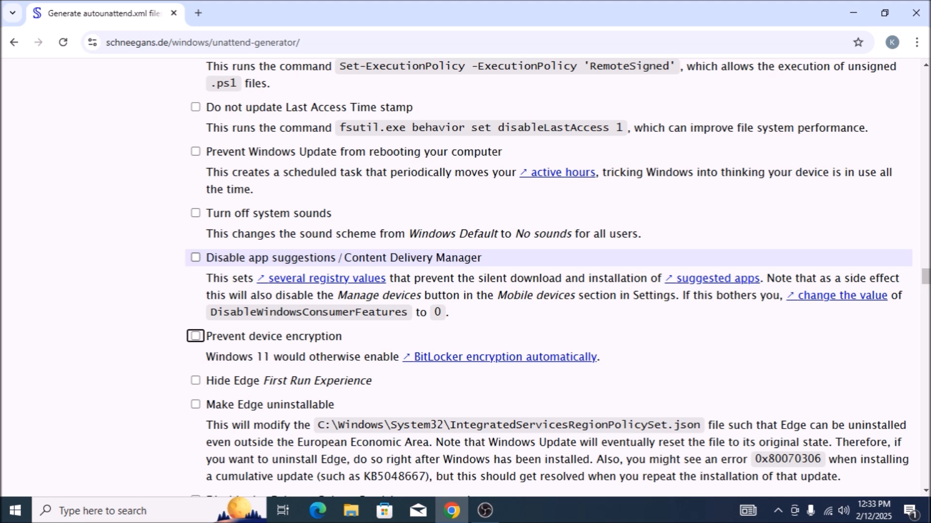
key(shift+Tab)
key(Tab)
key(shift+Tab)
key(Tab)
key(space)
Review the Edge, Enhance Pointer Precision, Windows.old and process auditing tweaks, leaving them off.
key(Tab)
key(Tab)
key(Tab)
key(Tab)
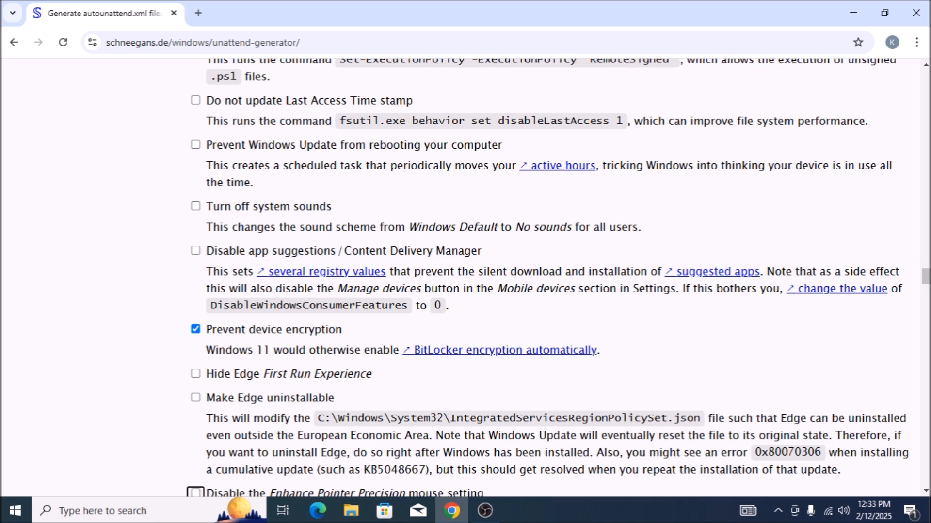
key(Tab)
key(Tab)
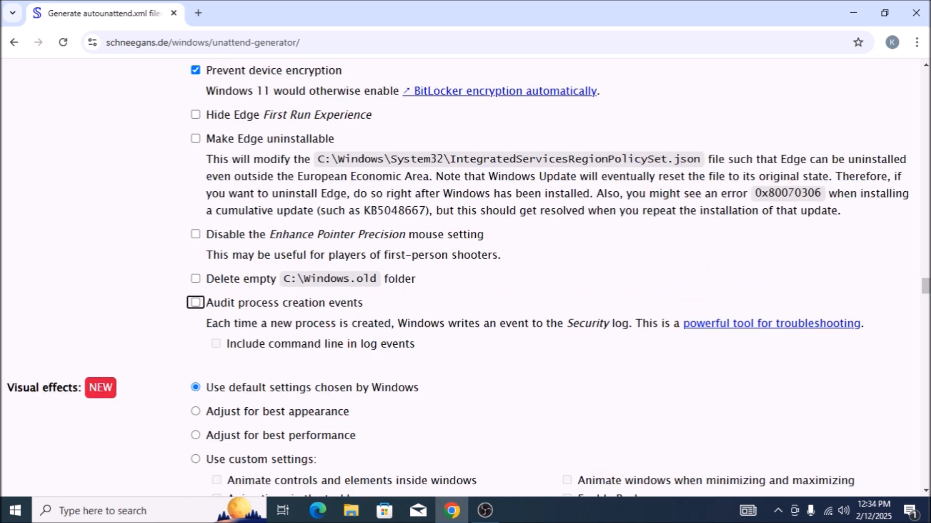
Review the visual effects, desktop icons, virtual machine support and Wi-Fi setup sections, keeping their defaults.
key(Tab)
key(Tab)
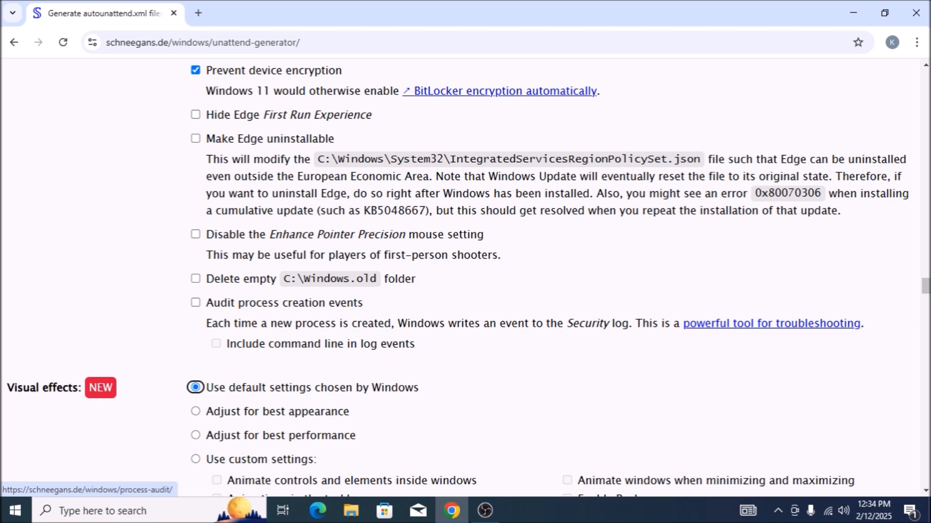
key(Tab)
key(Tab)
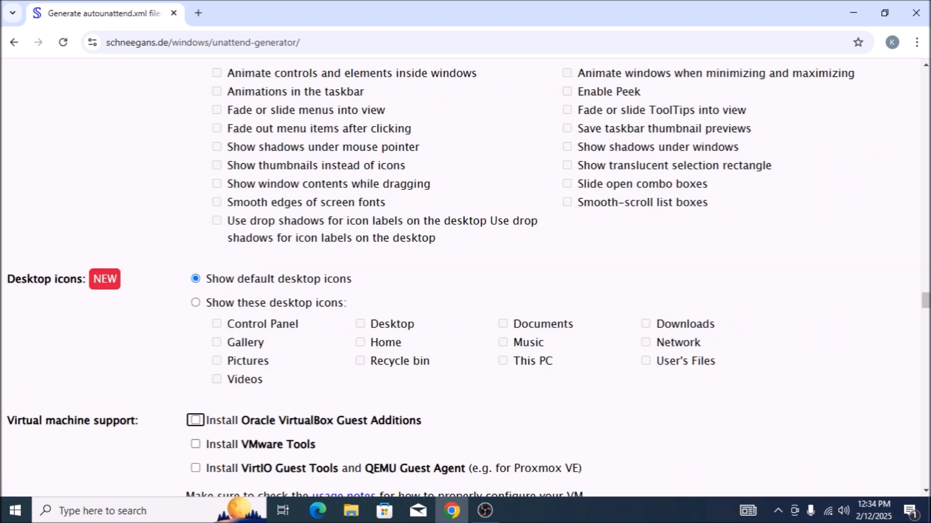
key(Tab)
key(Tab)
key(Tab)
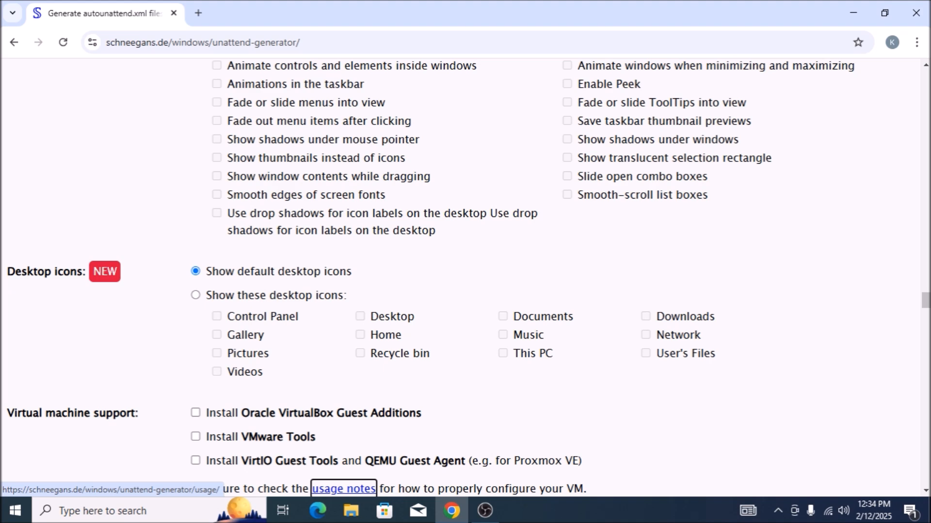
scroll(466, 277, down, 15)
key(Tab)
key(Tab)
key(Tab)
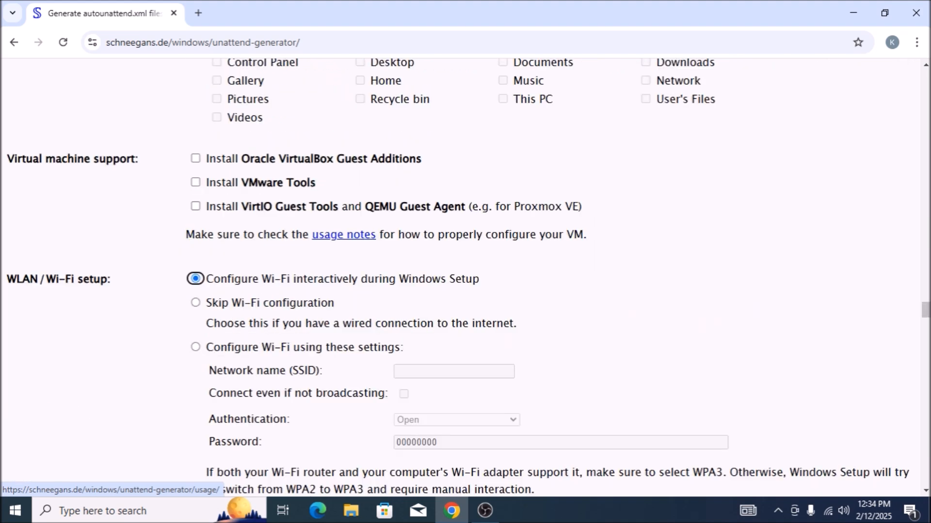
Download the configured answer file in .xml format, leaving the notautounattend.xml filename option off.
key(ctrl+Home)
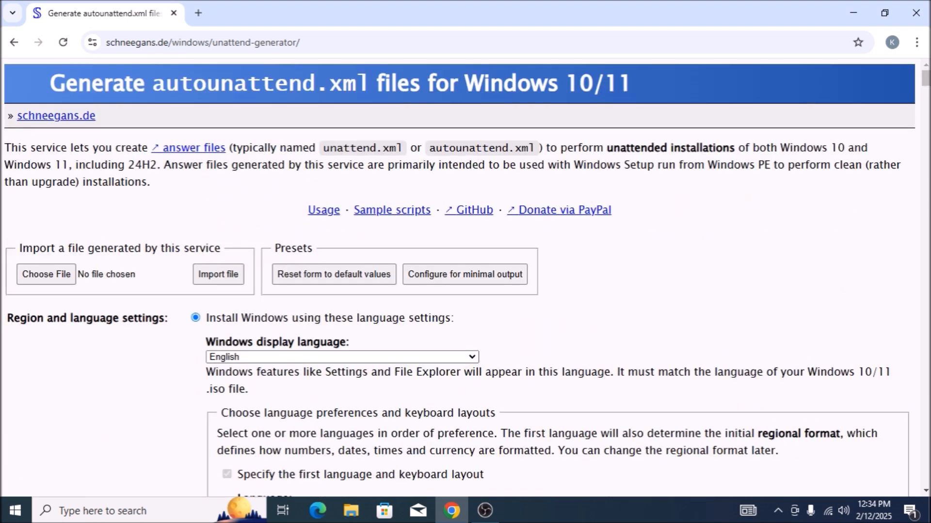
key(ctrl+End)
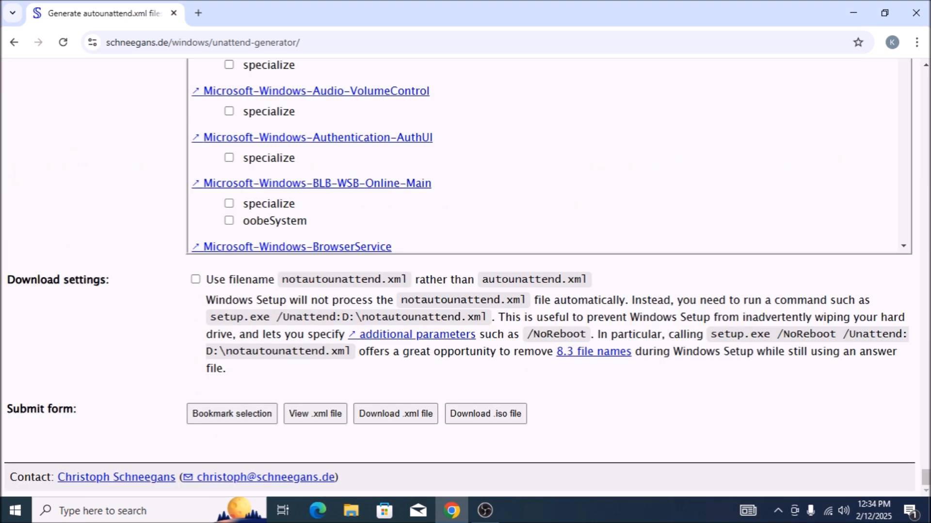
key(Tab)
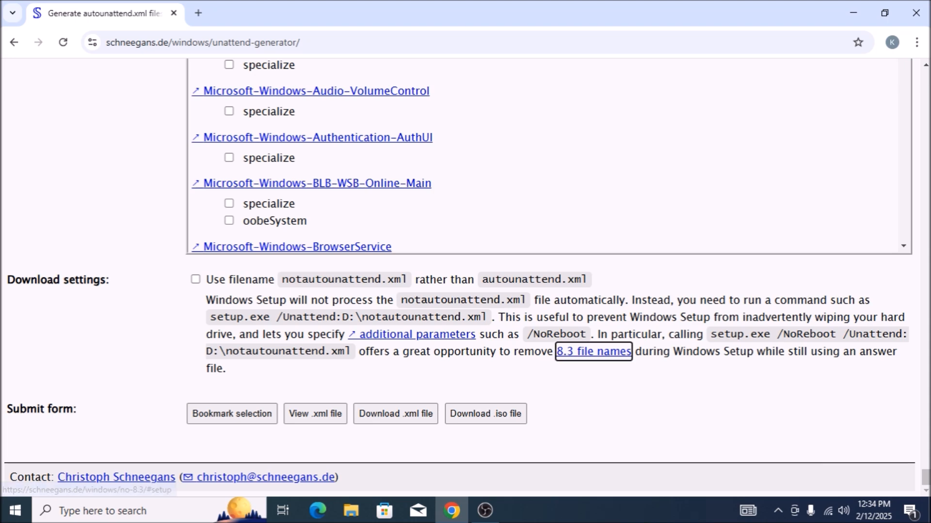
key(Tab)
key(shift+Tab)
key(shift+Tab)
key(shift+Tab)
key(shift+Tab)
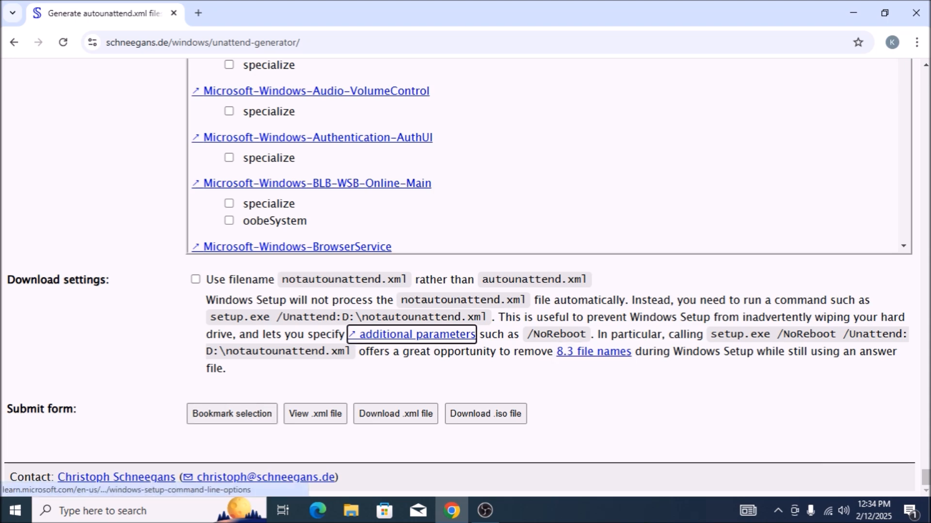
key(Tab)
key(Tab)
key(shift+Tab)
key(Tab)
key(Tab)
key(Tab)
key(Tab)
key(Tab)
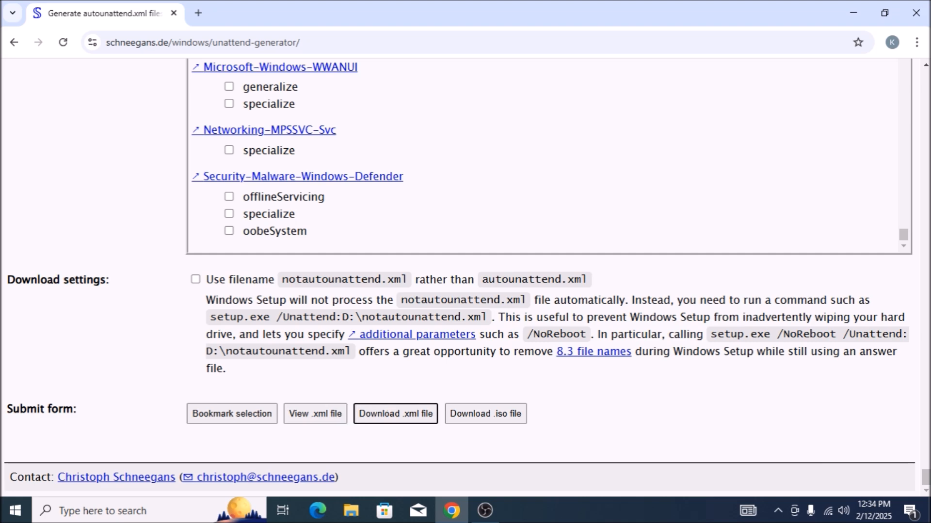
key(Insert+q)
key(Return)
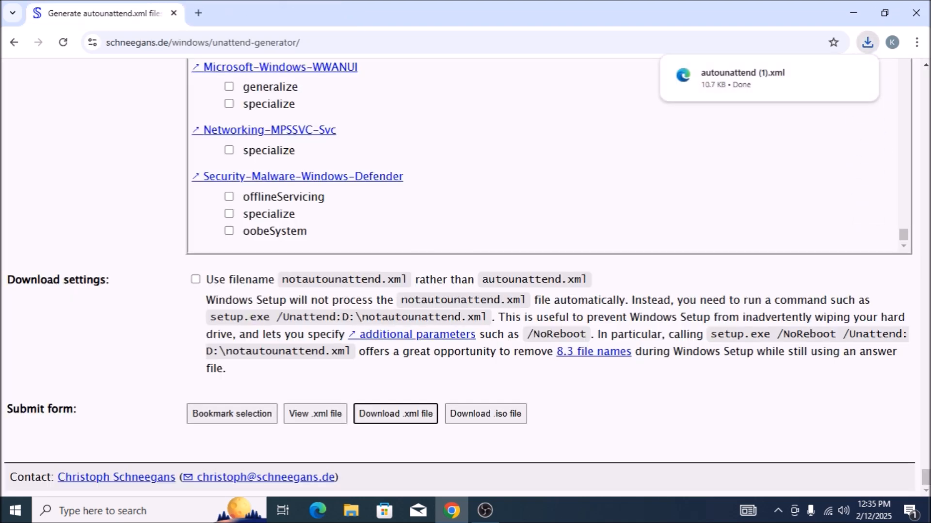
Switch to File Explorer, open the Downloads folder in This PC and select the autounattend (1) file.
key(super+d)
key(Home)
key(t)
key(Return)
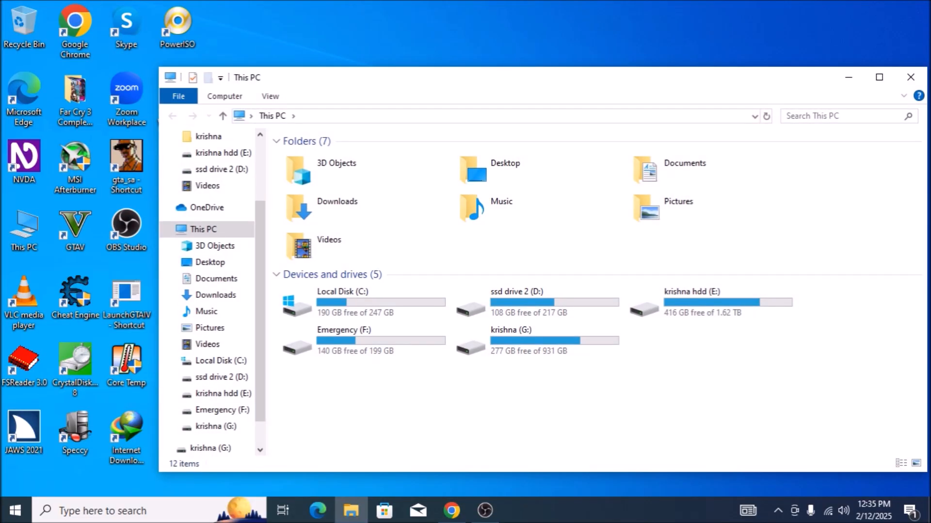
key(d)
key(d)
key(d)
key(Return)
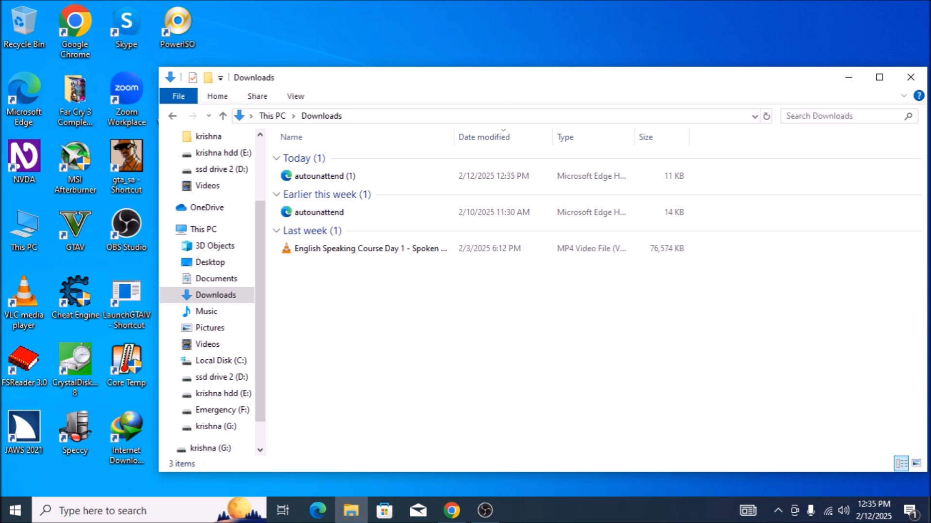
key(Down)
key(Down)
key(Up)
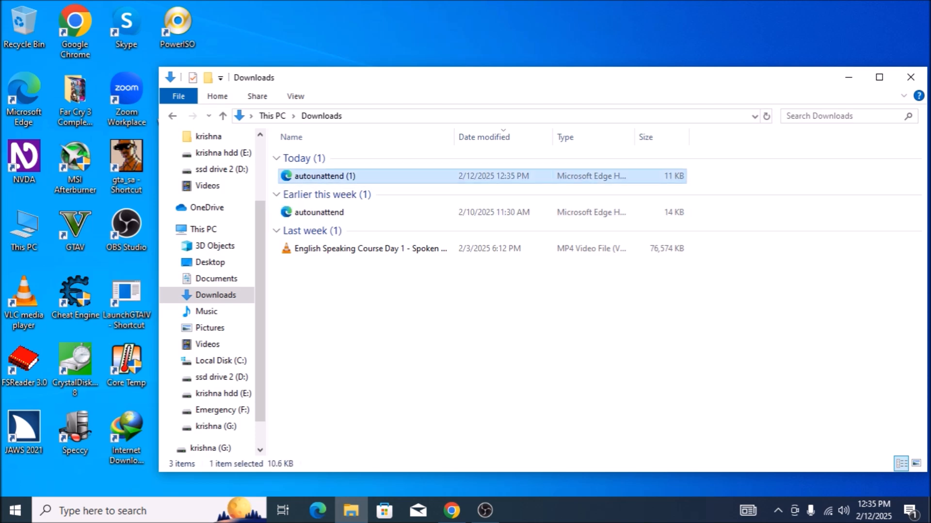
key(F2)
key(End)
key(Left)
key(Left)
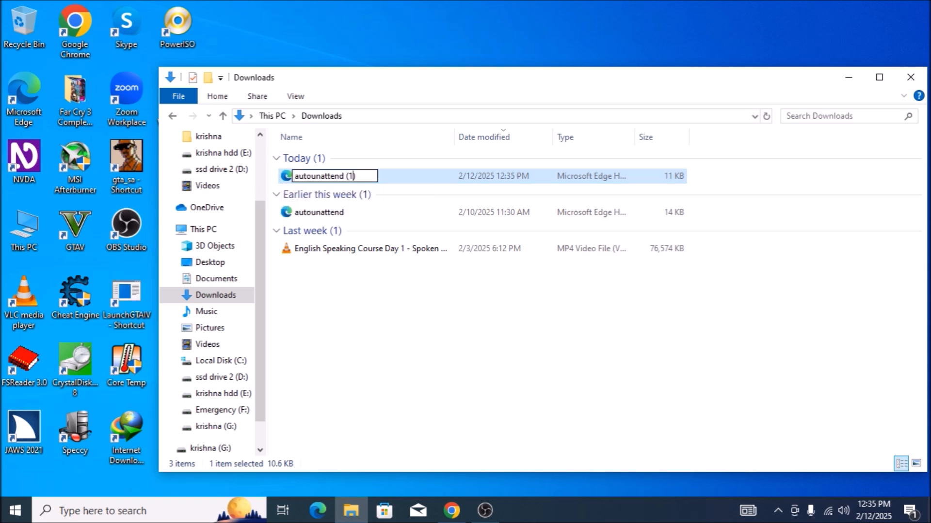
key(Delete)
key(Delete)
key(Delete)
key(Left)
key(Left)
key(Escape)
key(Right)
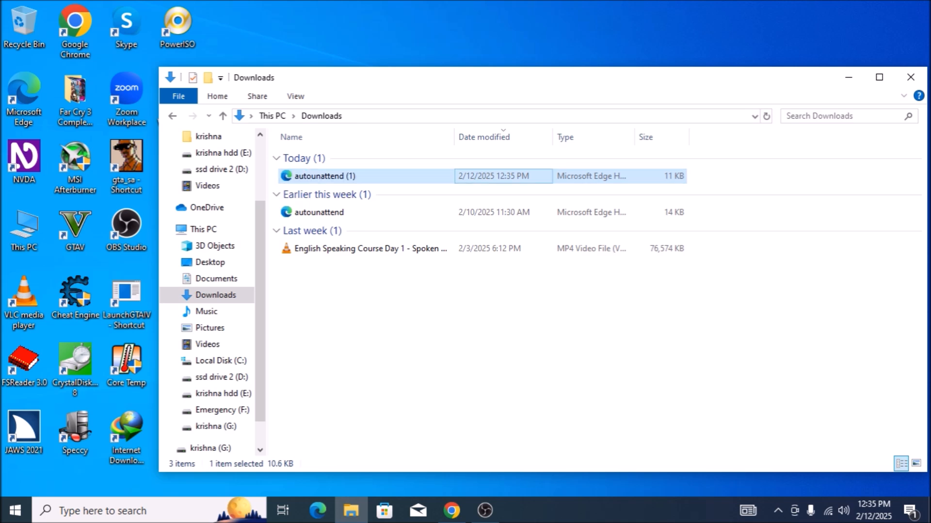
key(Left)
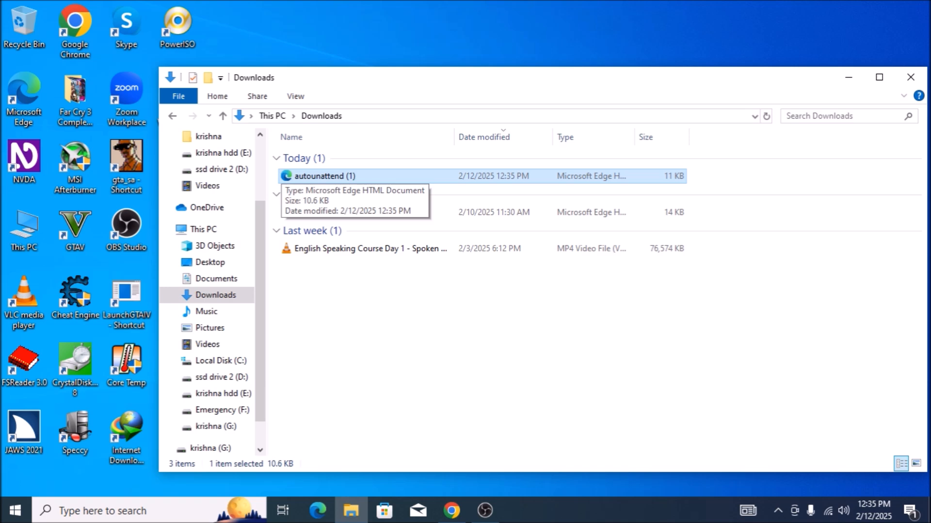
Select the older autounattend file dated 2/10/2025 in the Downloads folder.
key(Down)
key(Down)
key(Up)
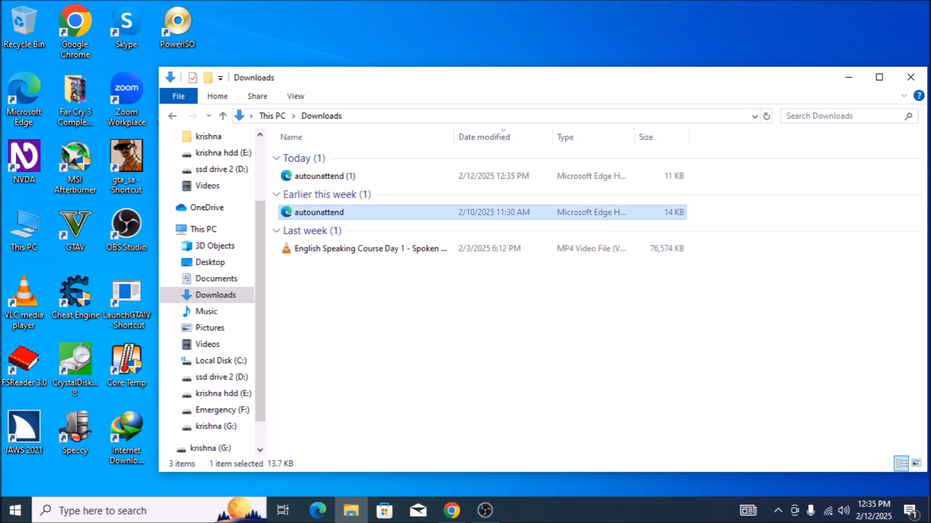